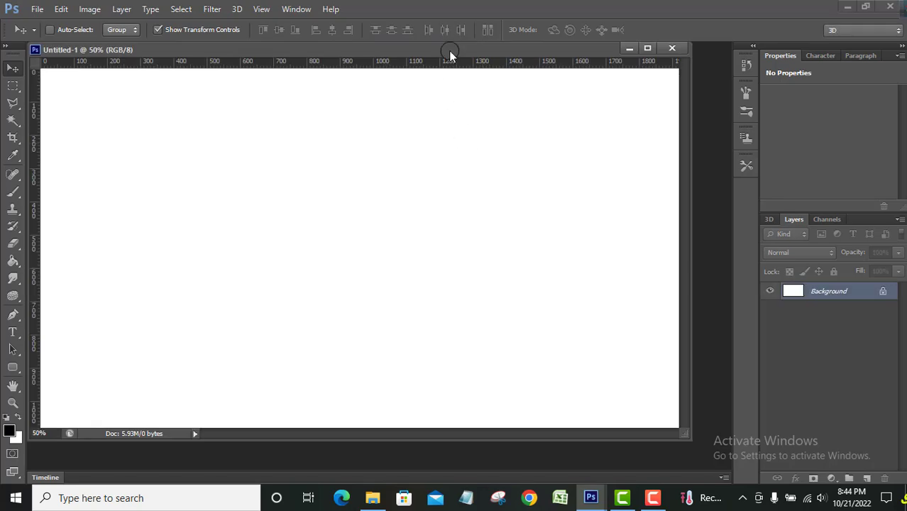
Open the gettyimages portrait and the hand-wearing-suit thumbs-up photo, and dock all document windows as tabs
left_click_drag(448, 50, 479, 46)
left_click(37, 8)
left_click(44, 36)
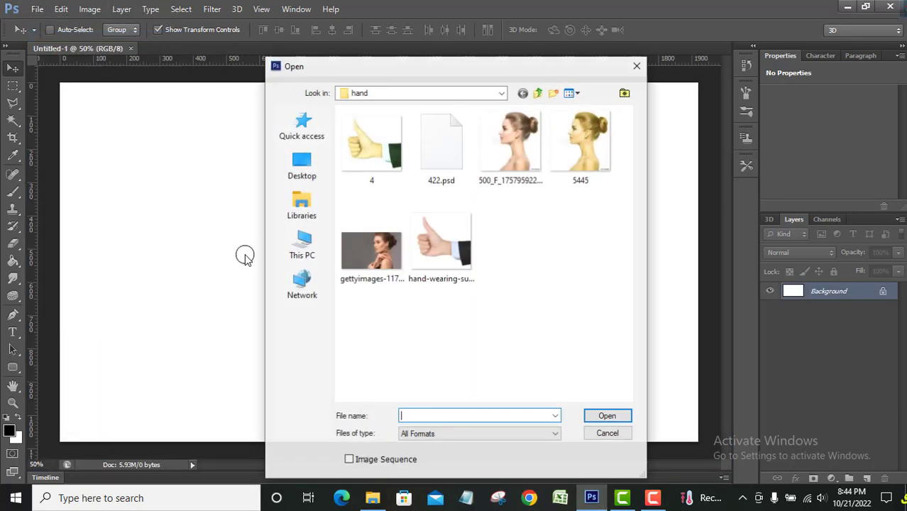
left_click(366, 244)
left_click(612, 418)
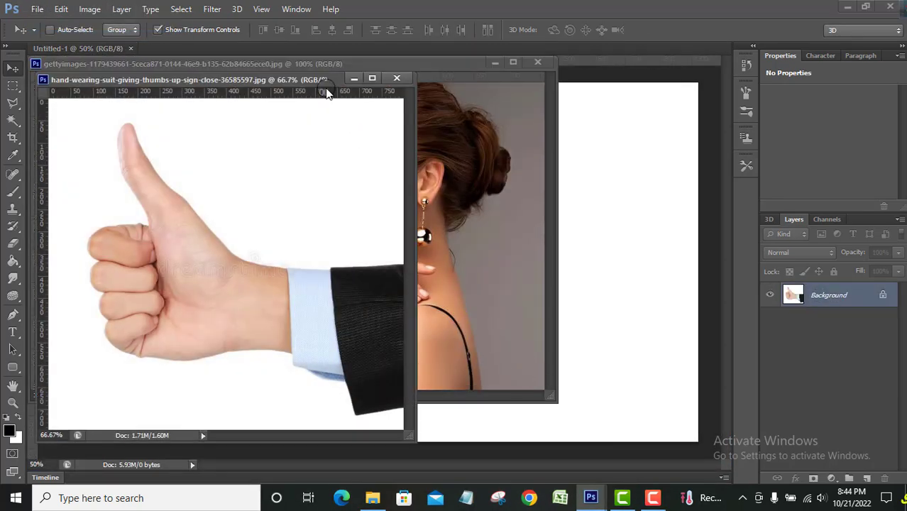
left_click_drag(321, 79, 595, 59)
left_click_drag(398, 63, 553, 49)
Convert the portrait's background into a regular layer and delete the grey area in front of the woman's face with the Magic Wand
left_click(15, 123)
right_click(17, 127)
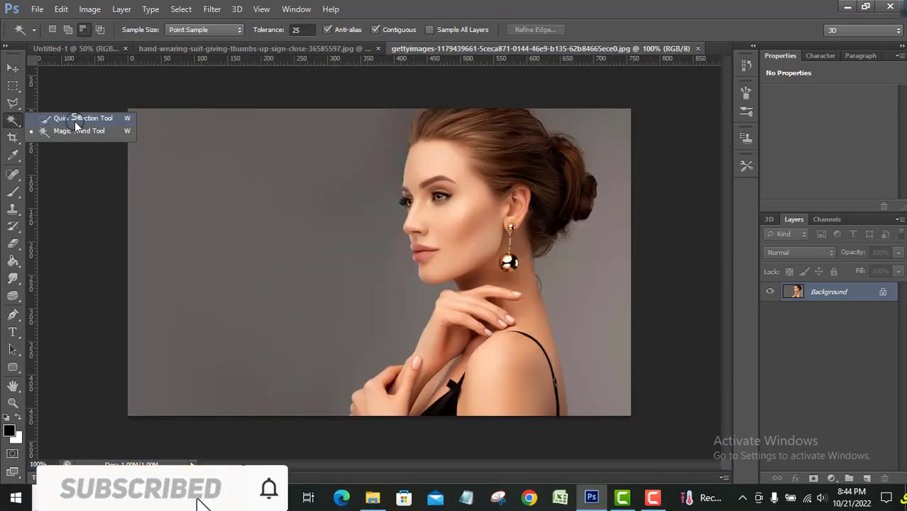
left_click(96, 132)
double_click(859, 294)
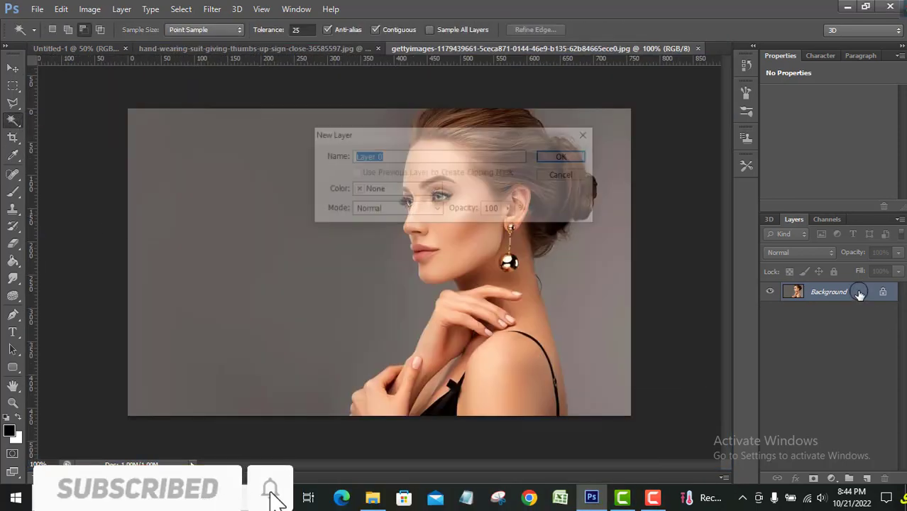
left_click(554, 156)
left_click(338, 233)
key("Delete")
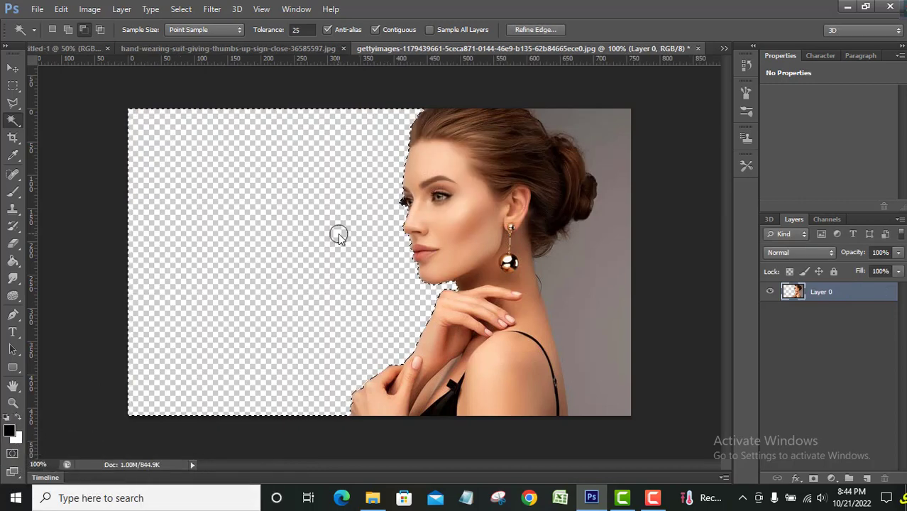
Delete the remaining grey background behind the woman and above her hair bun, and clear the selection
key("ctrl+d")
left_click(580, 287)
key("Delete")
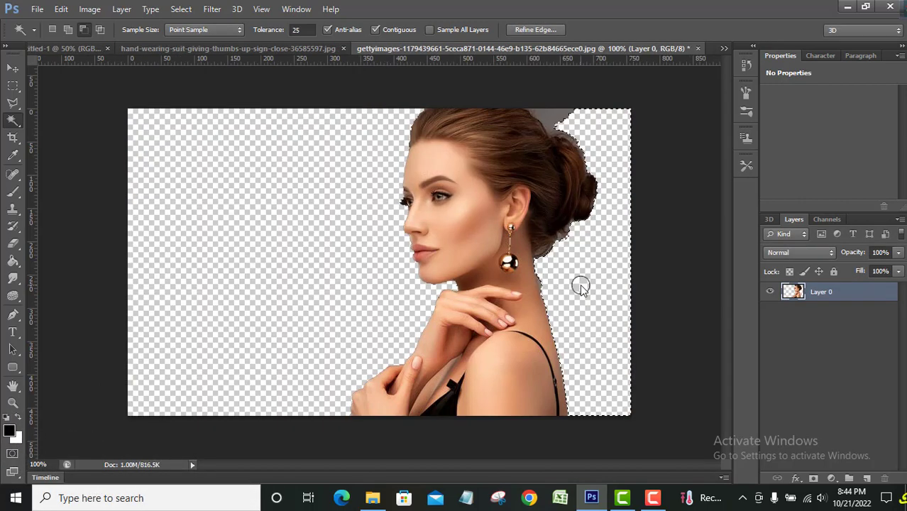
key("ctrl+d")
left_click(553, 117)
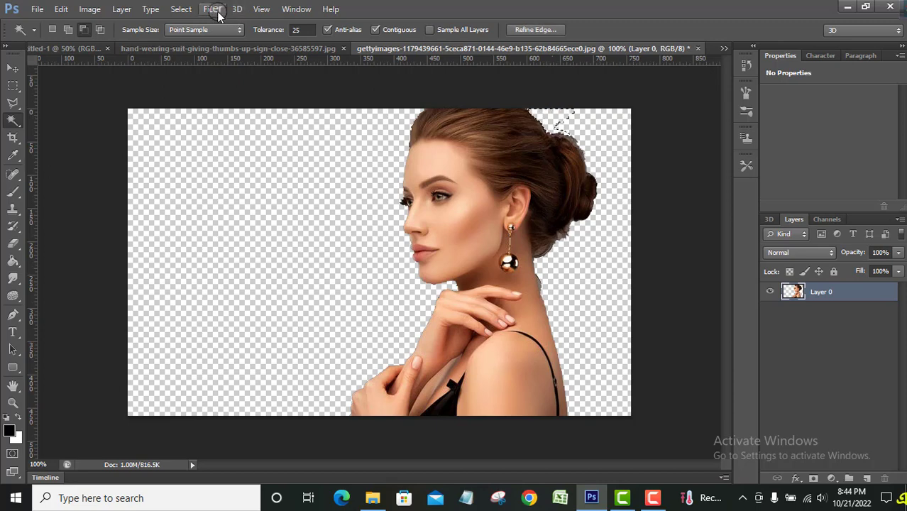
left_click(181, 8)
left_click(186, 36)
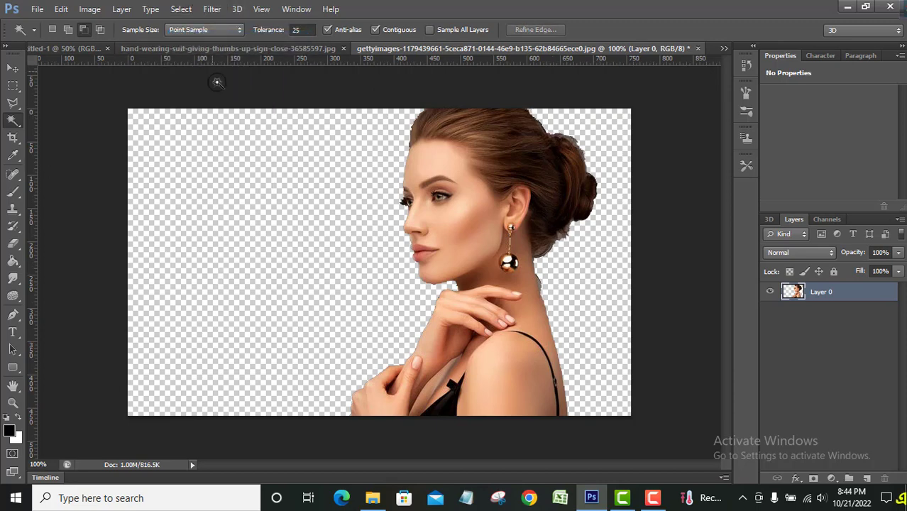
Convert the thumbs-up photo's background into a regular layer, delete the white area around the hand, and deselect
left_click(292, 47)
double_click(865, 296)
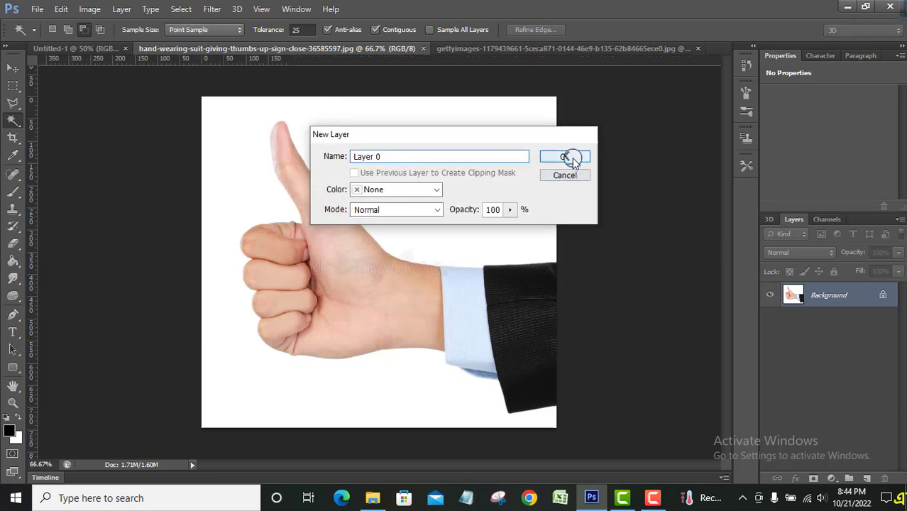
left_click(573, 156)
left_click(428, 185)
key("Delete")
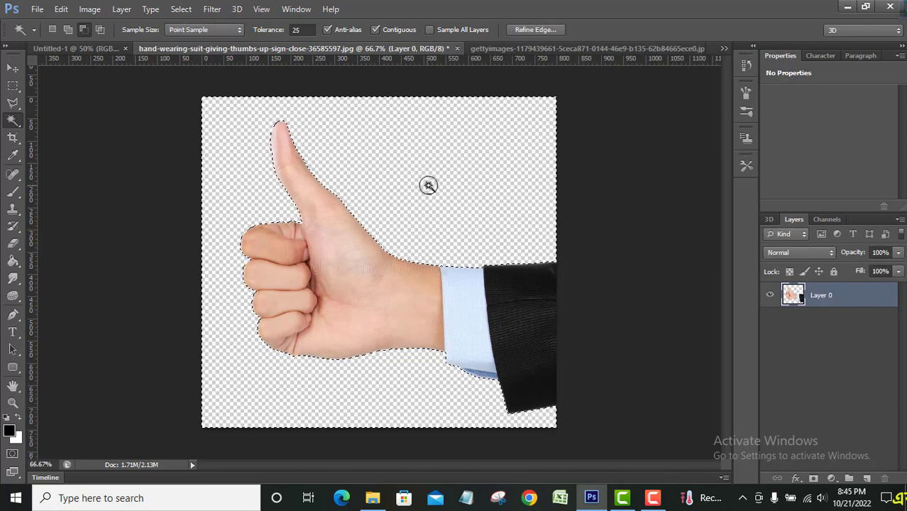
left_click(181, 9)
left_click(190, 35)
Outline the wrist and suit sleeve with the Polygonal Lasso, delete them from the hand layer, and deselect
left_click(12, 102)
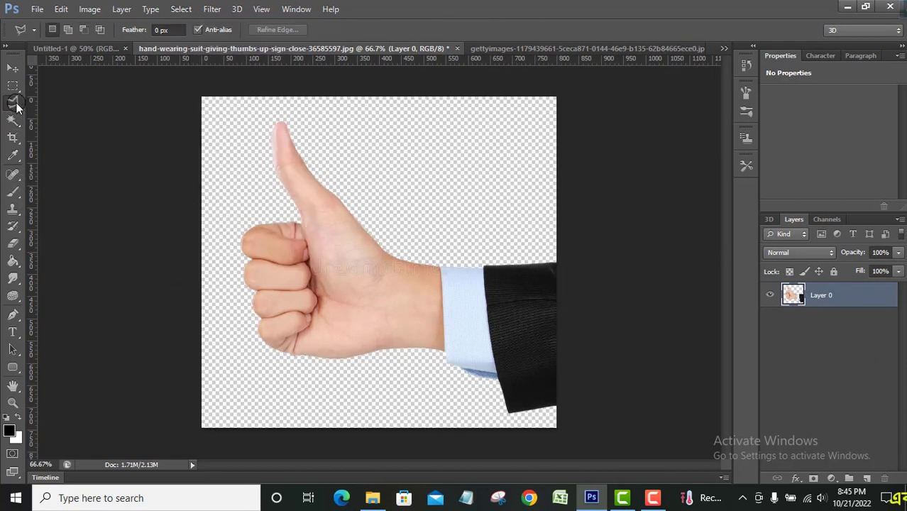
left_click(394, 252)
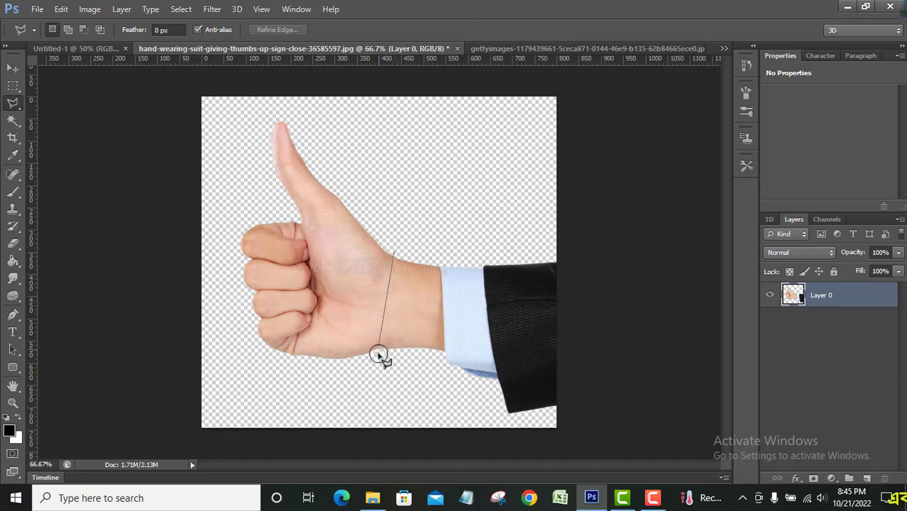
left_click(384, 354)
left_click(566, 455)
left_click(679, 431)
left_click(687, 291)
left_click(644, 213)
left_click(505, 197)
left_click(410, 209)
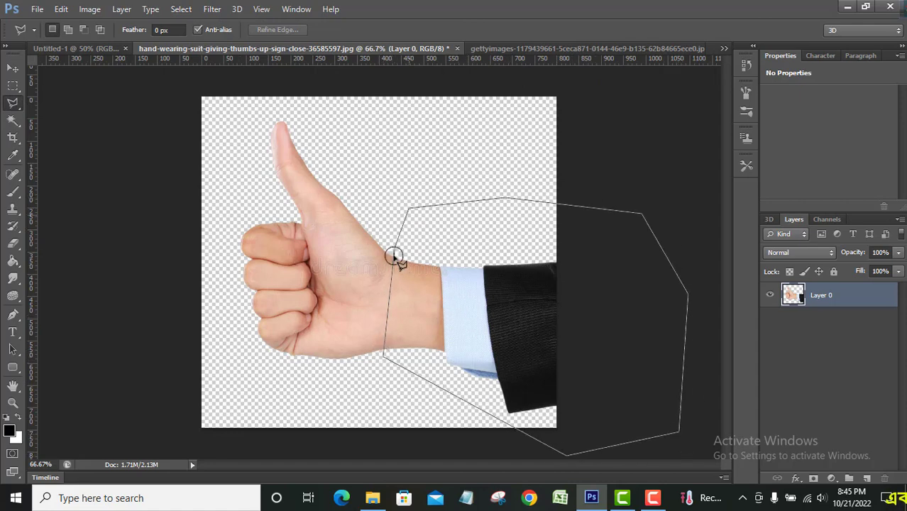
left_click(394, 253)
left_click(181, 9)
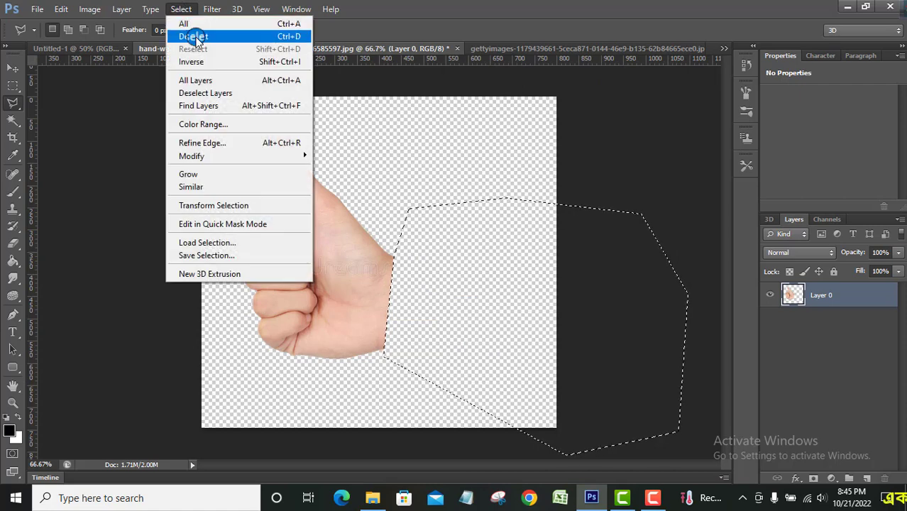
left_click(192, 34)
left_click(13, 278)
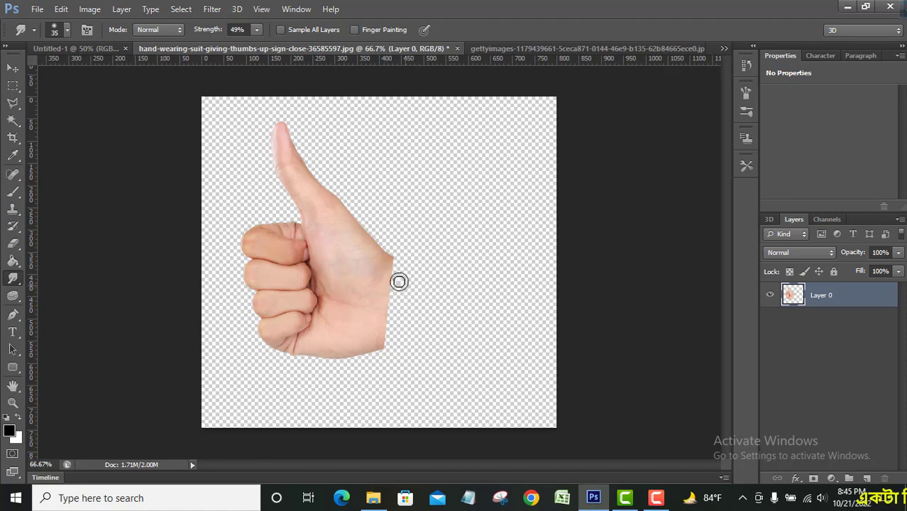
left_click(14, 68)
right_click(332, 277)
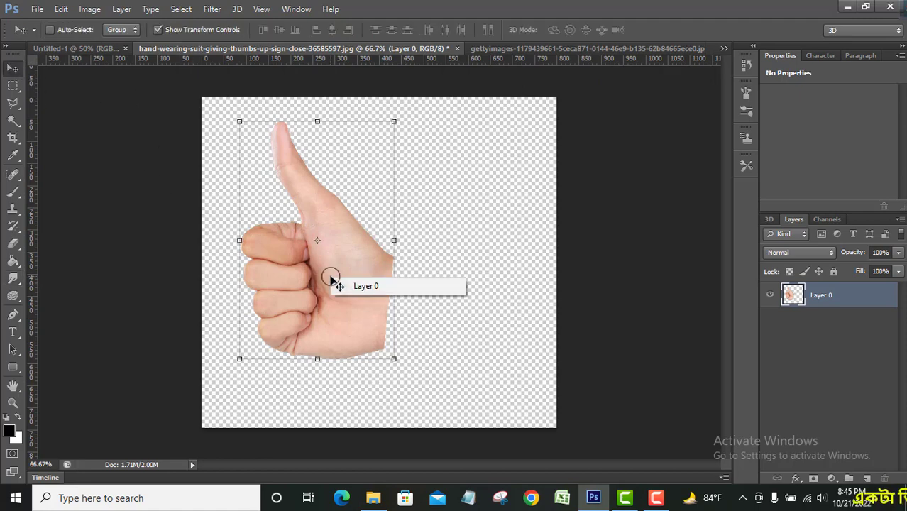
key("Escape")
key("ctrl+t")
right_click(320, 245)
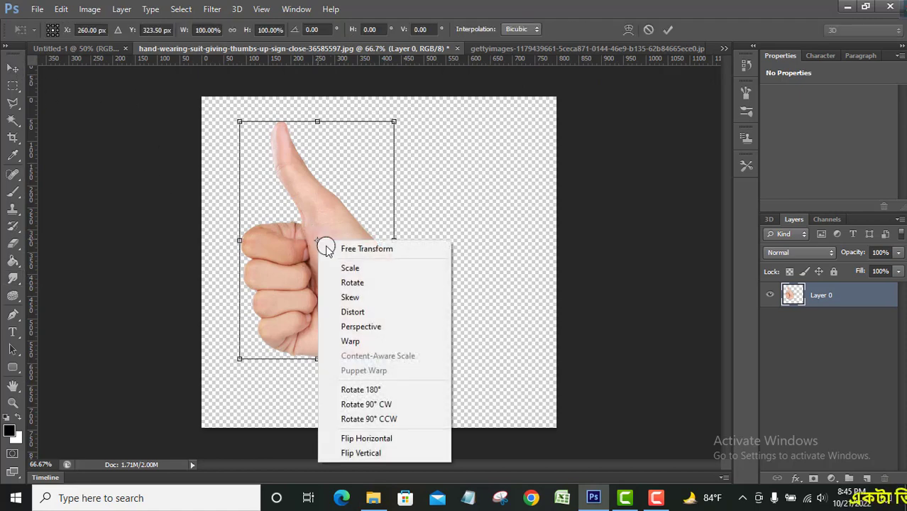
left_click(355, 432)
left_click_drag(358, 313, 431, 289)
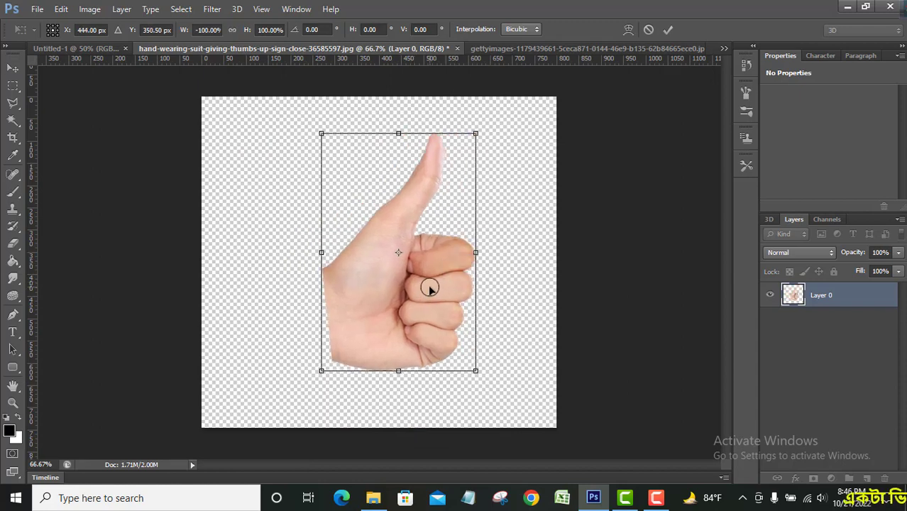
Add the woman cut-out to the thumbs-up document and reposition both layers so the hand lies behind her head
left_click(528, 48)
left_click_drag(425, 203, 344, 259)
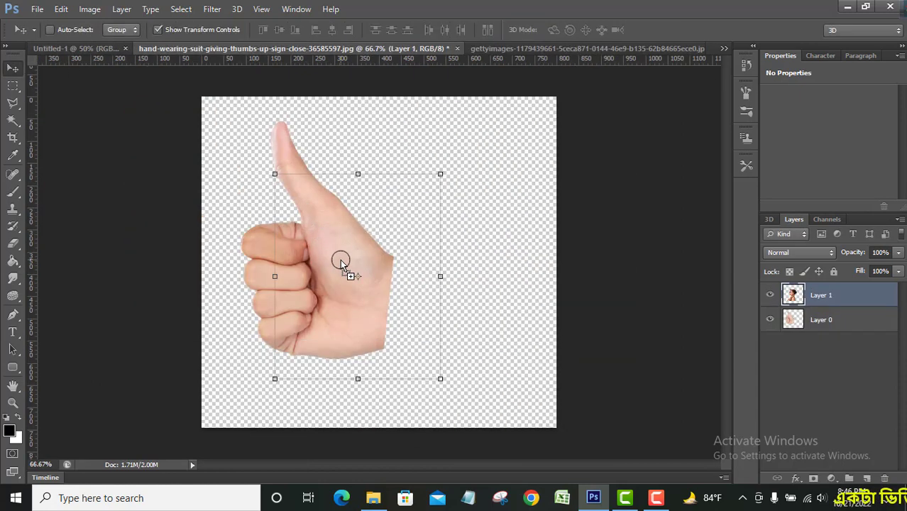
left_click(819, 321)
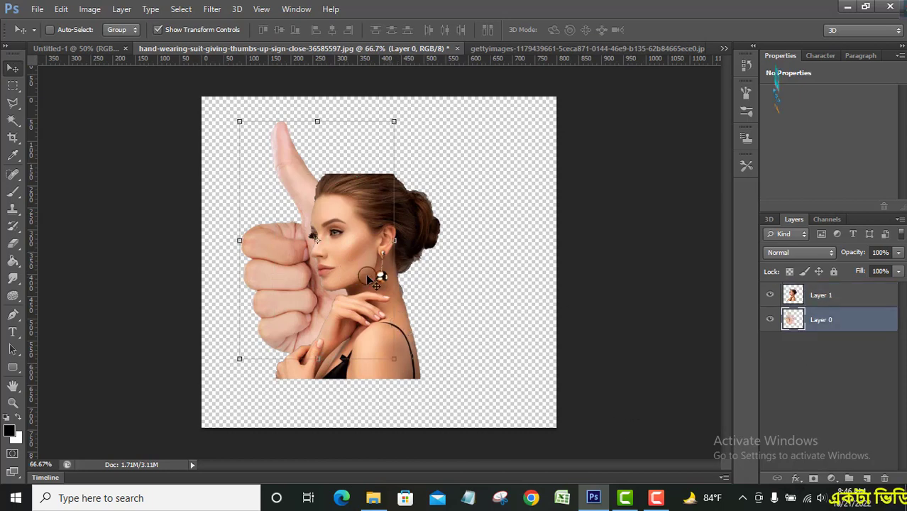
left_click_drag(306, 288, 370, 282)
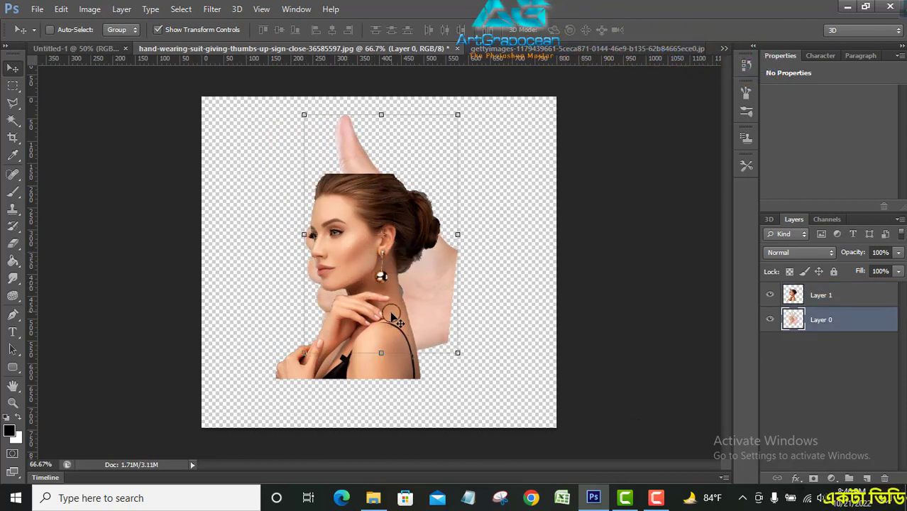
mouse_move(424, 312)
left_mouse_down()
mouse_move(429, 249)
mouse_move(421, 300)
left_mouse_up()
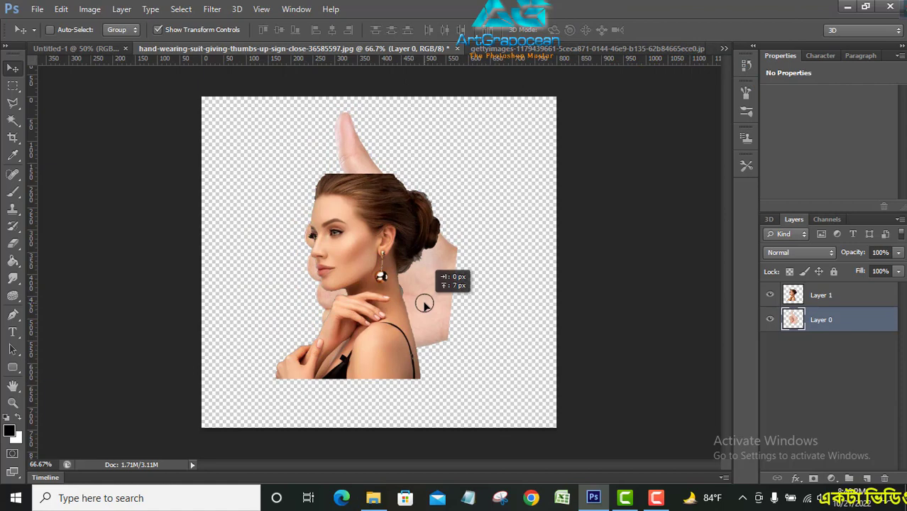
left_click(816, 295)
left_click_drag(394, 345, 411, 382)
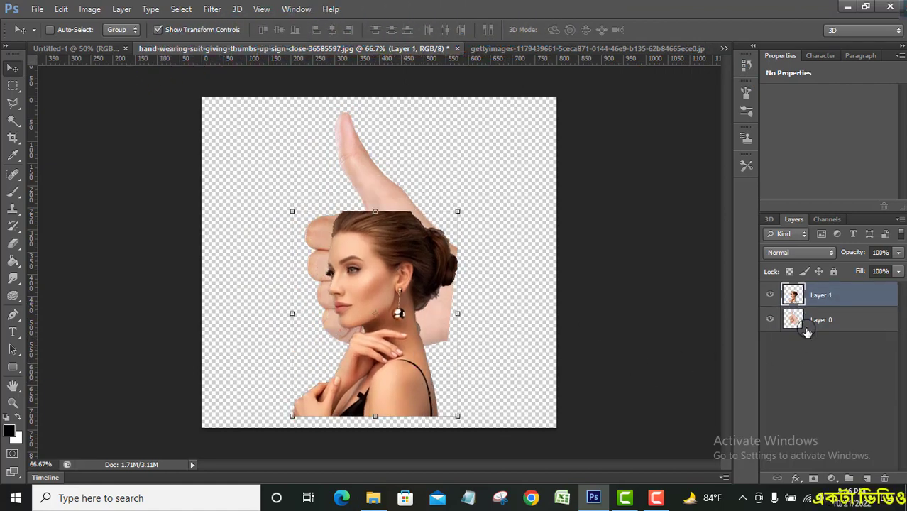
Flip the hand layer horizontally and shift it slightly behind the woman's head
left_click(812, 320)
right_click(426, 312)
key("Escape")
key("ctrl+t")
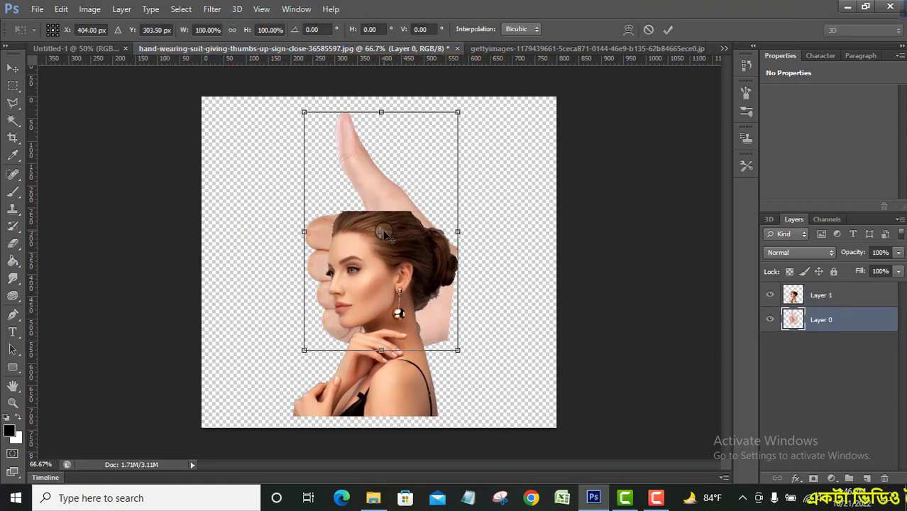
right_click(384, 235)
left_click(444, 430)
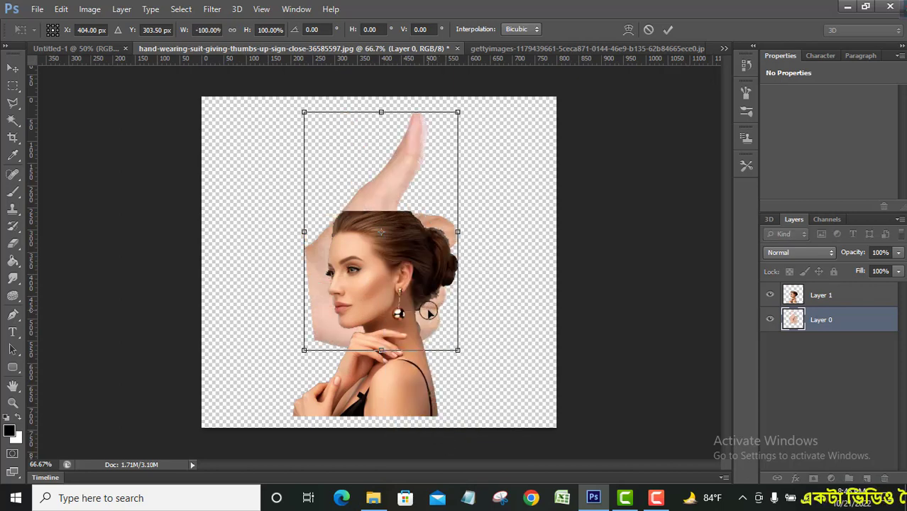
mouse_move(428, 312)
left_mouse_down()
mouse_move(459, 317)
mouse_move(434, 310)
left_mouse_up()
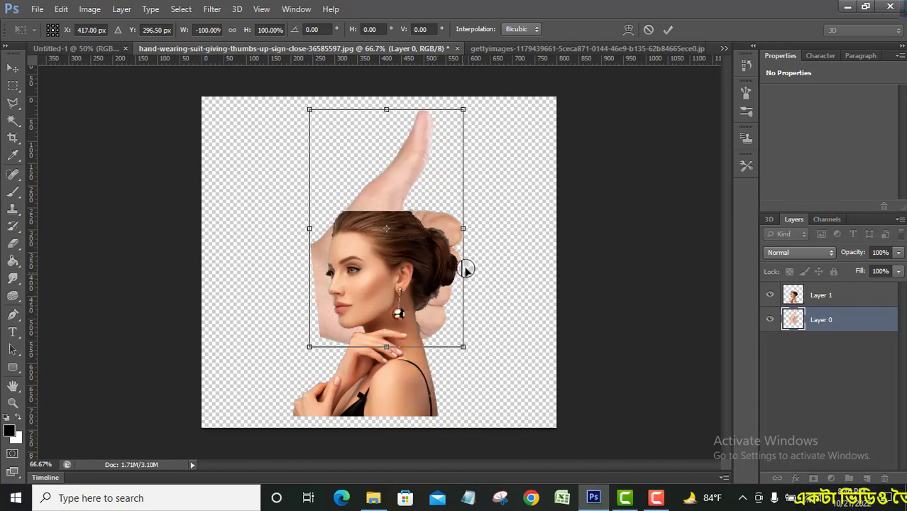
left_click(668, 30)
Scale the woman layer proportionally to about 137% and move it so her head covers the fist
left_click(798, 297)
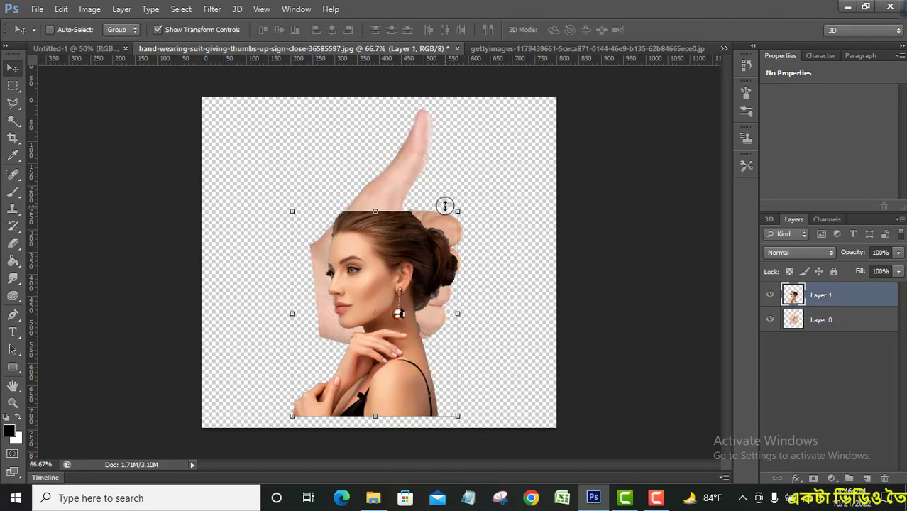
left_click_drag(457, 210, 489, 179)
mouse_move(426, 340)
left_mouse_down()
mouse_move(414, 381)
mouse_move(416, 355)
left_mouse_up()
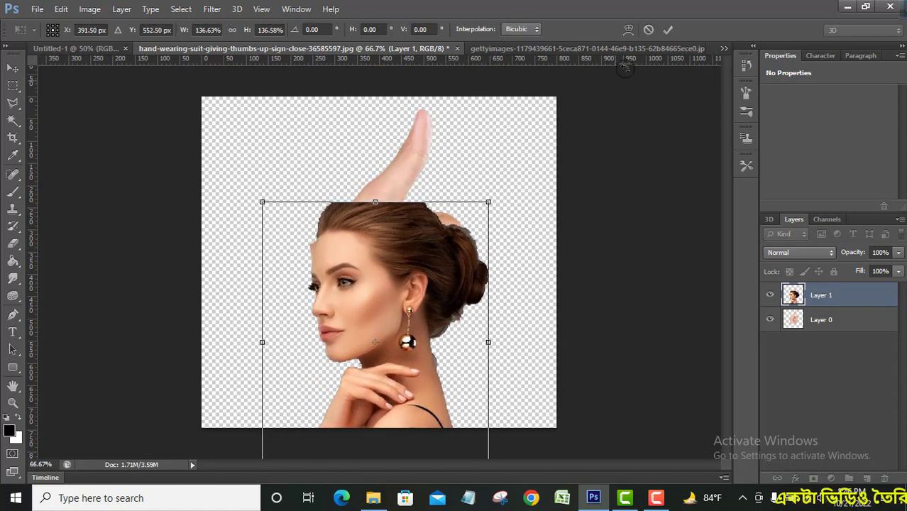
left_click(668, 30)
mouse_move(414, 277)
left_mouse_down()
mouse_move(417, 249)
mouse_move(416, 260)
left_mouse_up()
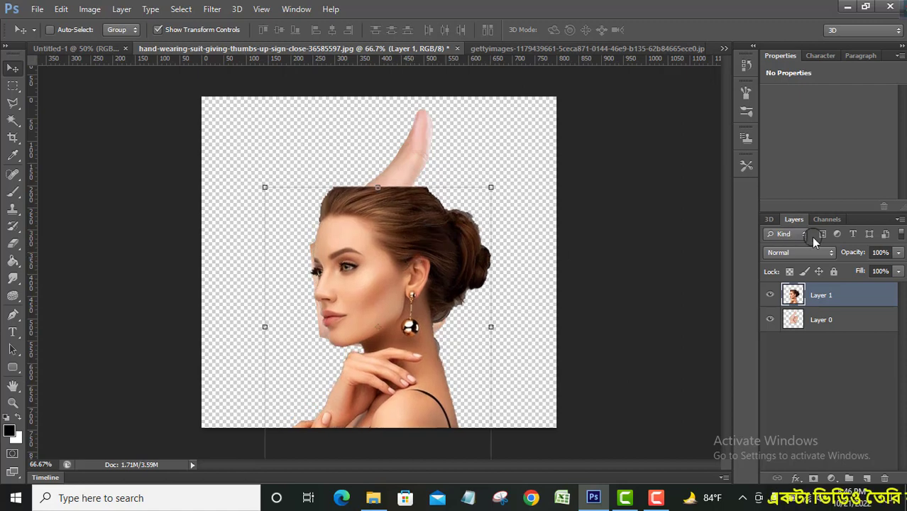
Lower the woman layer's opacity to 54% and rotate it about 12.5° clockwise, aligning her face with the hand beneath
left_click(868, 269)
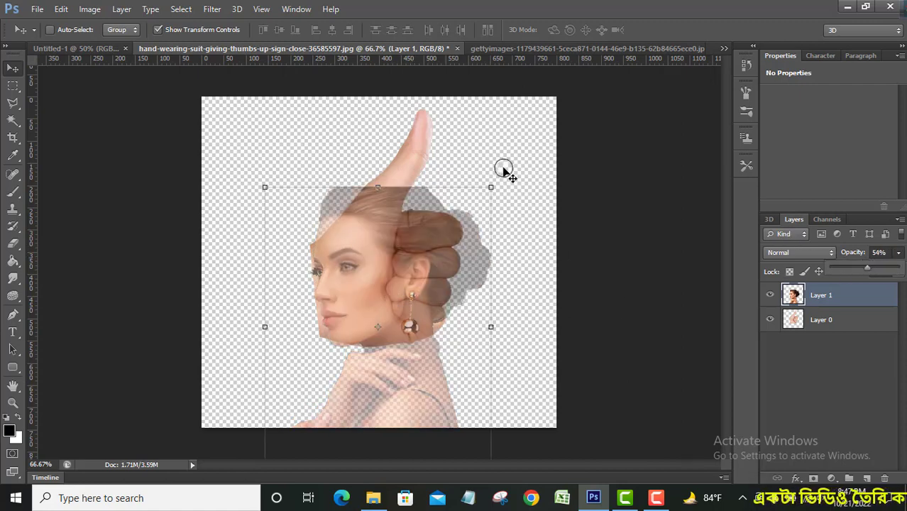
left_click_drag(503, 169, 519, 192)
left_click_drag(409, 311, 418, 315)
left_click_drag(534, 205, 536, 209)
left_click_drag(385, 314, 376, 309)
left_click_drag(522, 196, 526, 202)
left_click_drag(415, 379, 413, 383)
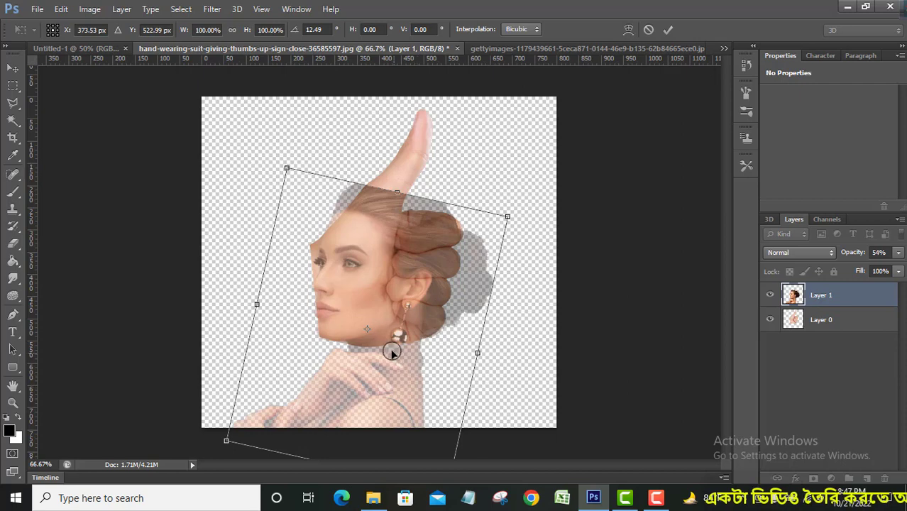
left_click_drag(381, 317, 399, 323)
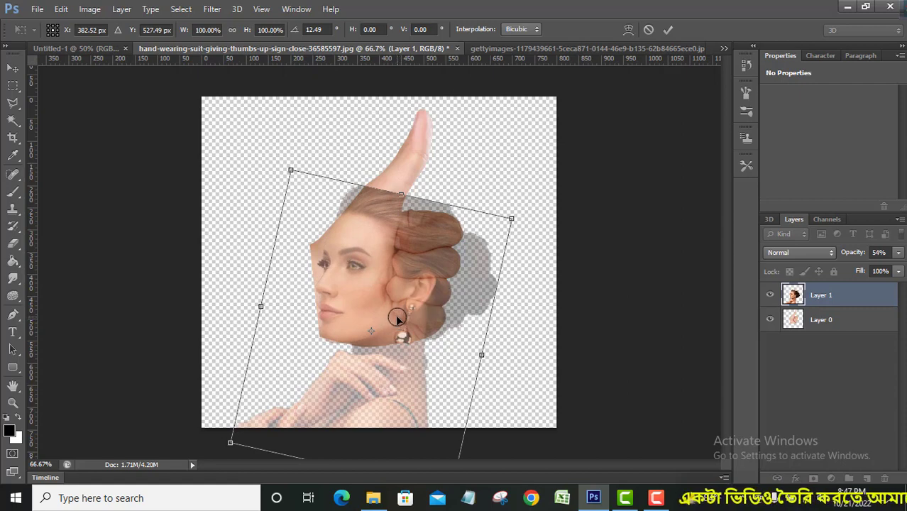
Nudge the rotated woman layer up 3 px, stretch its width to about 103.6%, and apply the transform
key("Up")
key("Up")
key("Up")
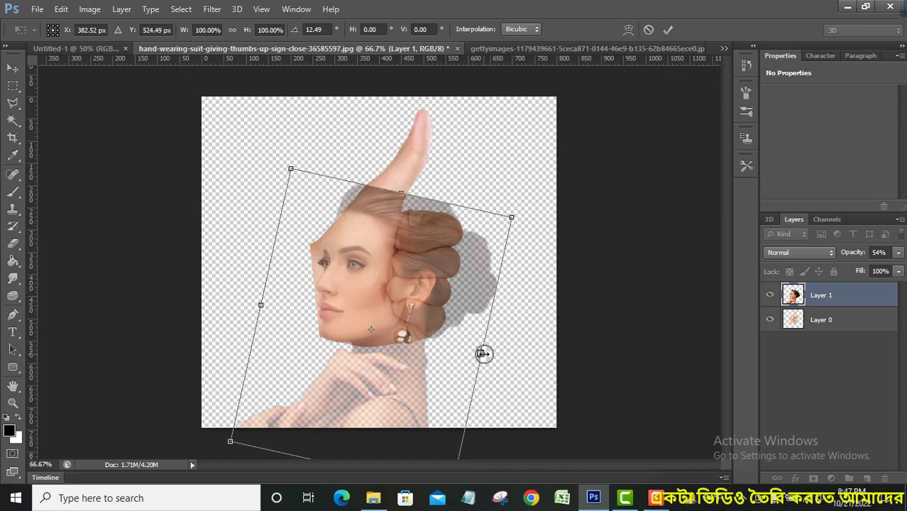
left_click_drag(484, 354, 490, 355)
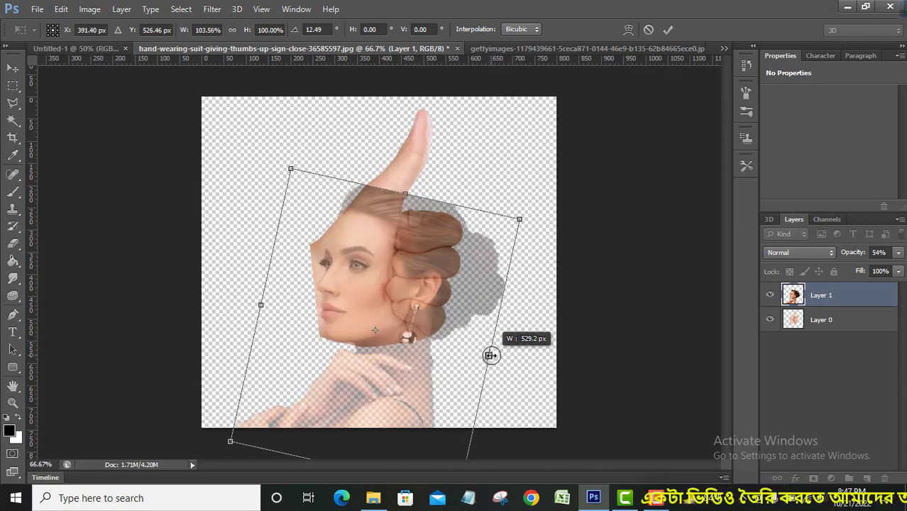
left_click(669, 29)
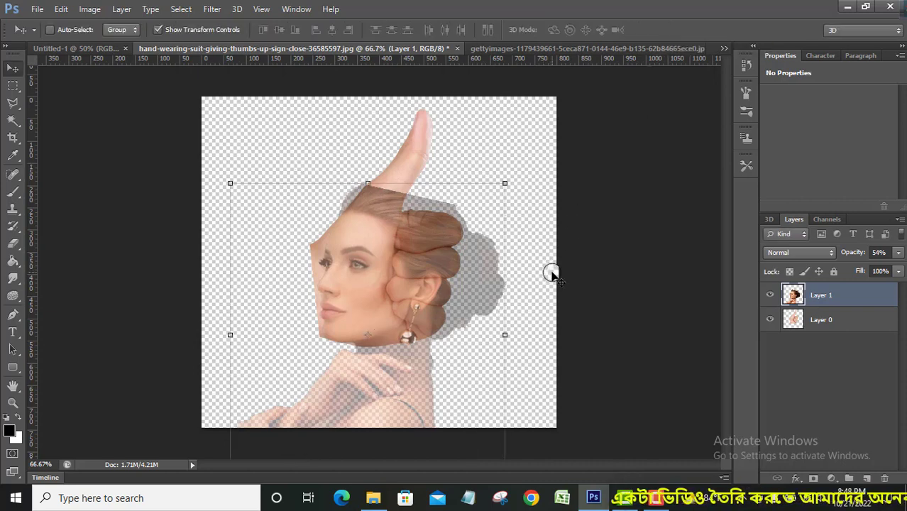
Restore the woman layer's opacity to 100%
left_click(797, 321)
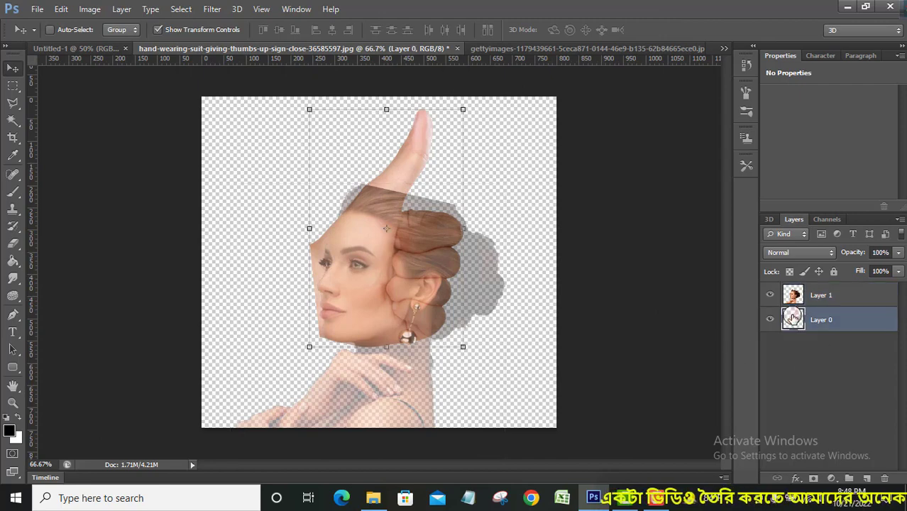
left_click(827, 294)
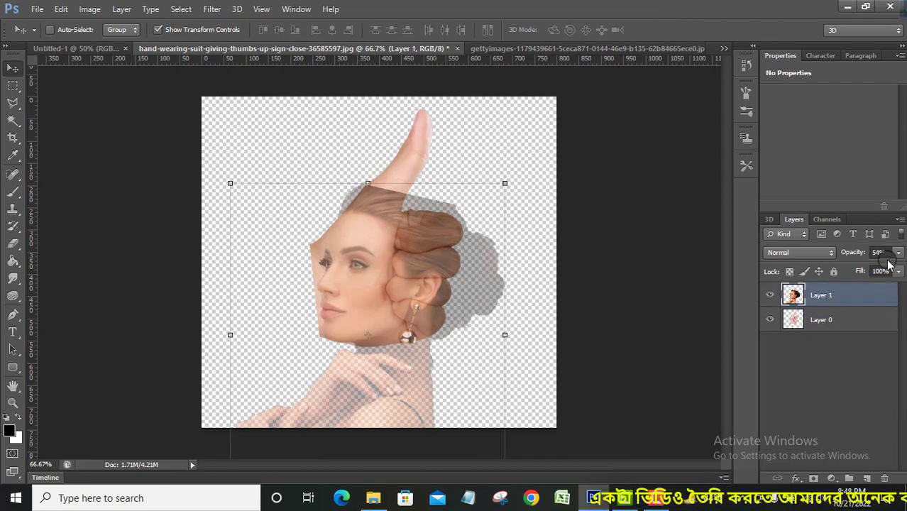
left_click(898, 252)
mouse_move(901, 268)
left_mouse_down()
mouse_move(872, 270)
mouse_move(901, 270)
left_mouse_up()
Hide the transform controls and try loading the hand layer's outline as a selection
left_click(812, 323)
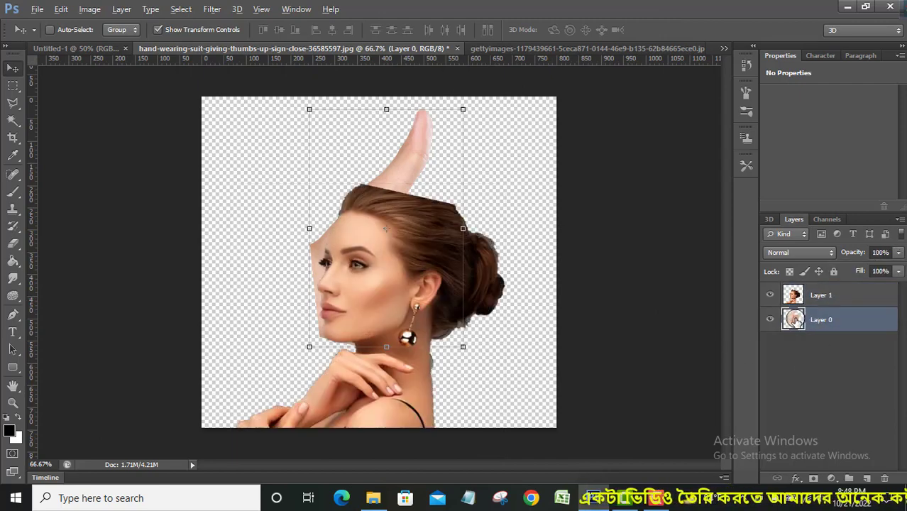
left_click(158, 28)
left_click(793, 319, "ctrl")
left_click(816, 297)
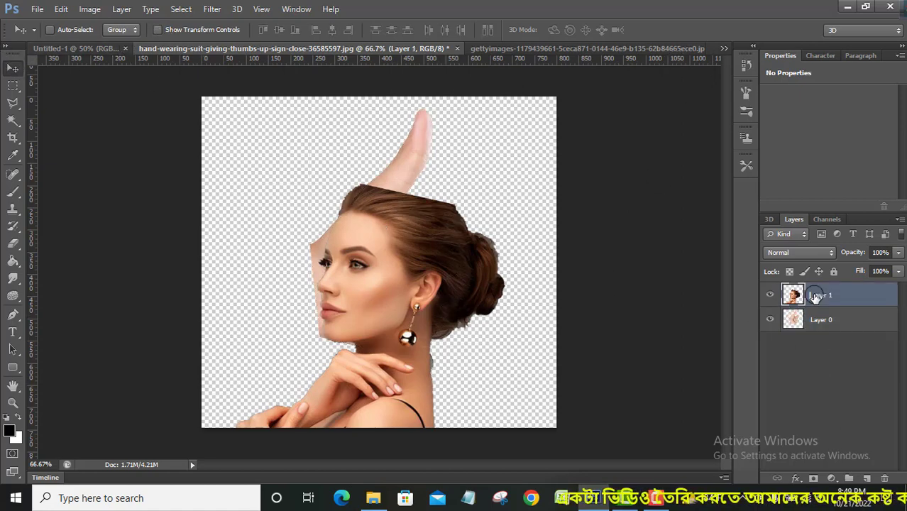
left_click(827, 319)
left_click(898, 252)
left_click_drag(901, 268, 870, 268)
left_click(788, 293)
left_click(898, 252)
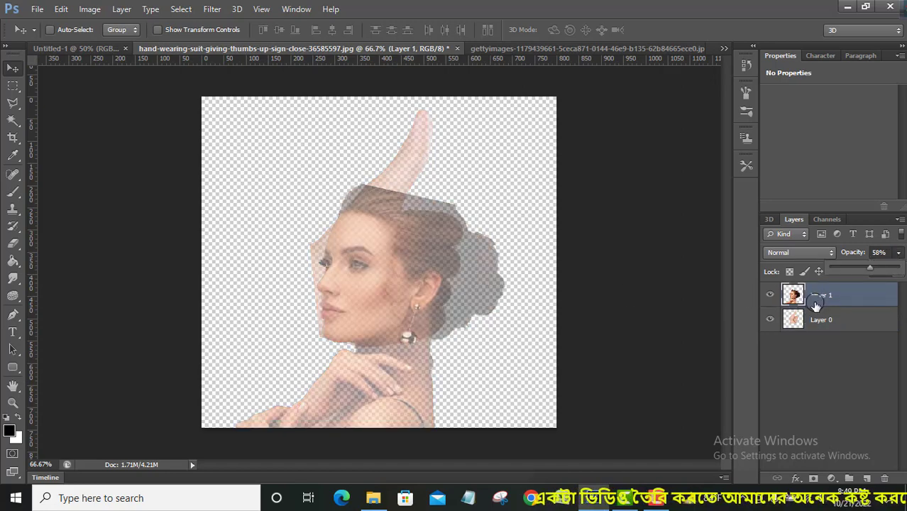
left_click(832, 328)
left_click(899, 253)
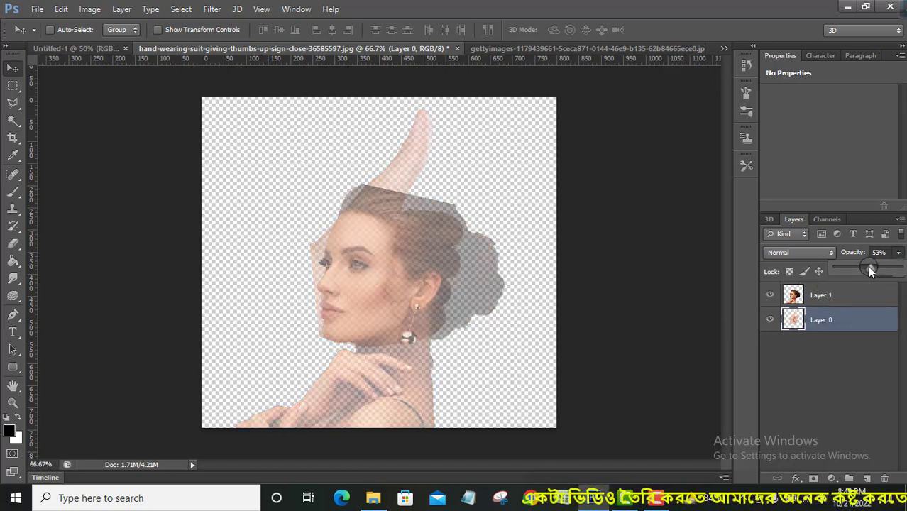
left_click(900, 268)
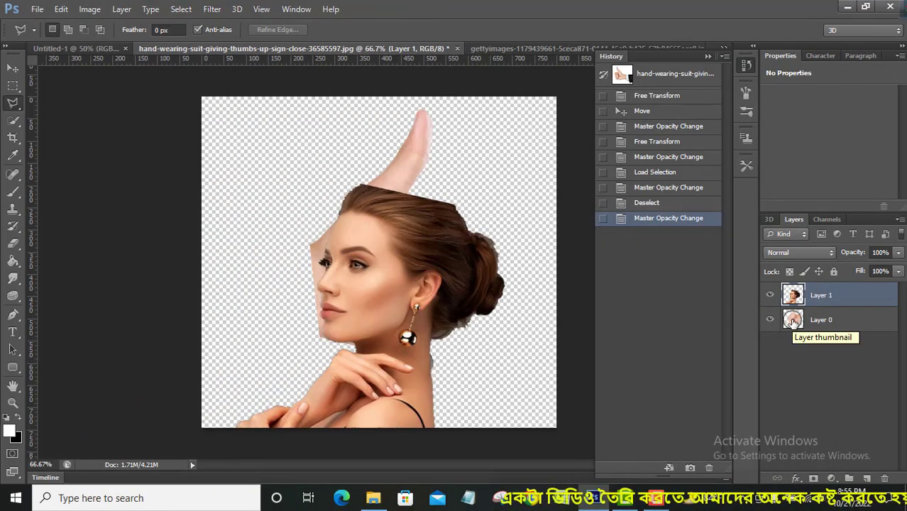
Load the hand layer's outline as a selection and mask the woman layer with it
left_click(793, 321, "ctrl")
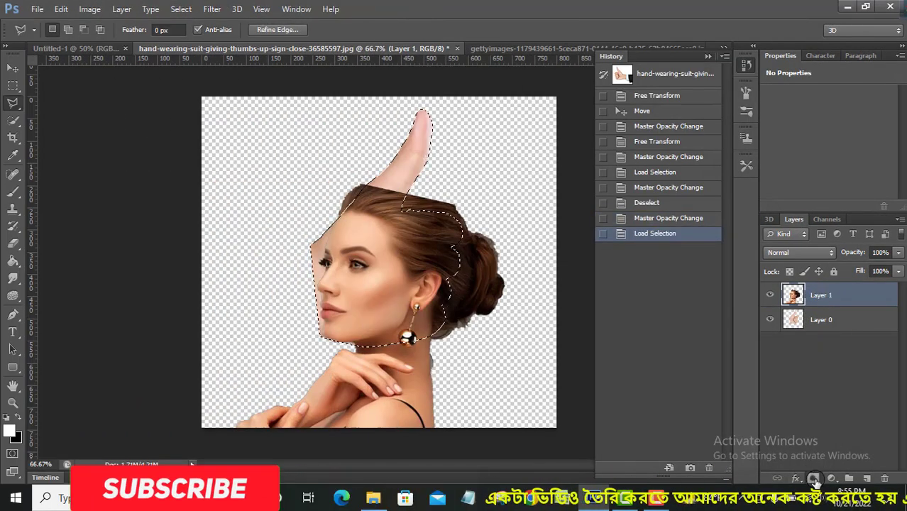
left_click(814, 480)
Quick-select the strip of hand protruding in front of the woman's face on the hand layer, subtracting the area around her eyelashes
left_click(830, 319)
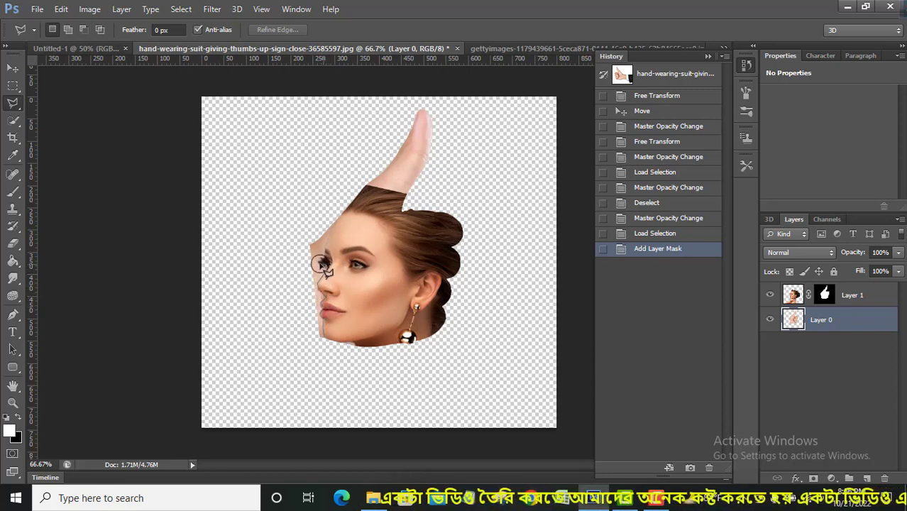
left_click(323, 271)
key("ctrl+d")
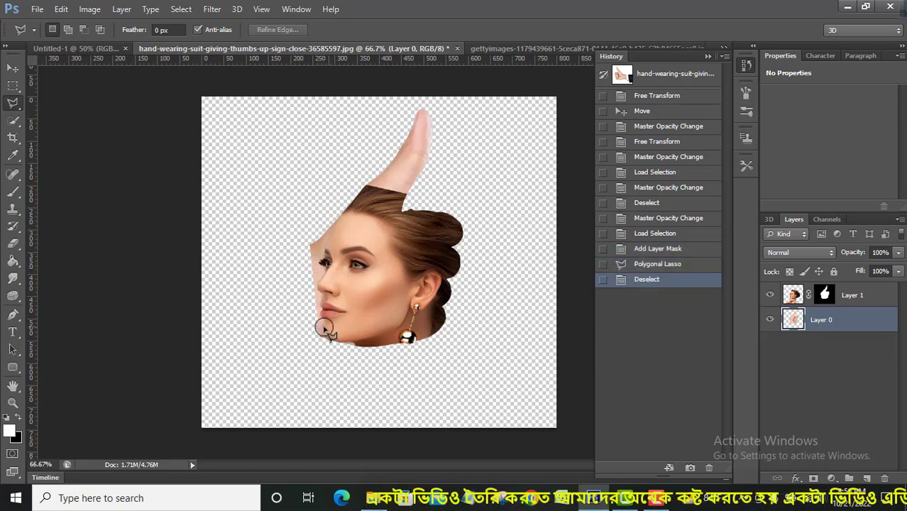
left_click(12, 121)
left_click_drag(313, 247, 316, 337)
mouse_move(315, 326)
left_mouse_down()
mouse_move(314, 253)
mouse_move(324, 219)
mouse_move(318, 228)
left_mouse_up()
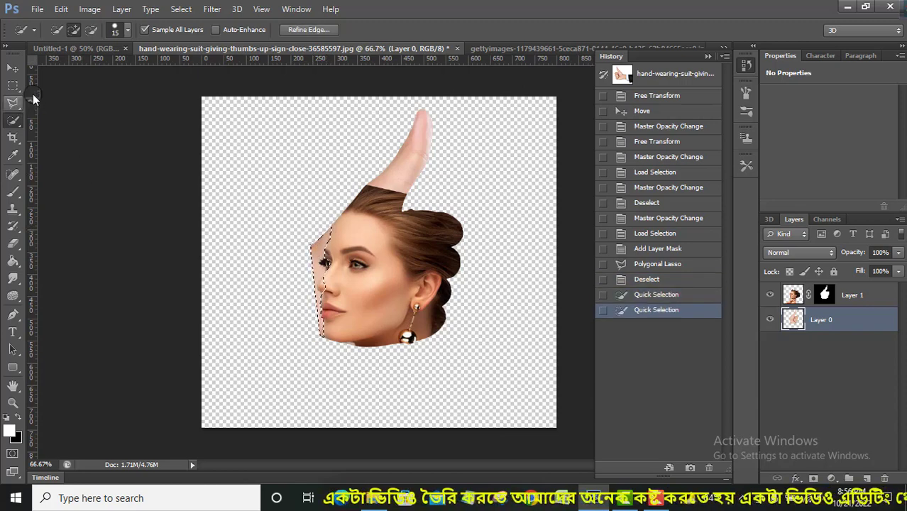
left_click(91, 29)
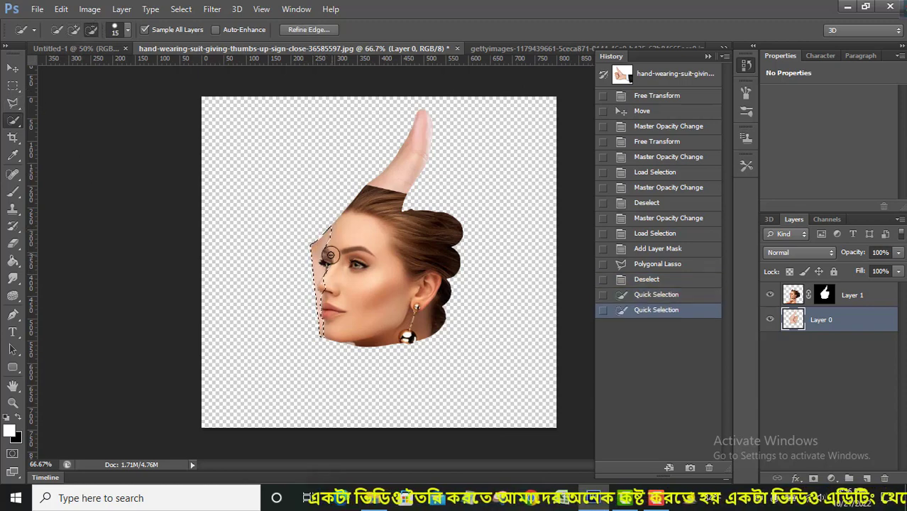
left_click_drag(324, 260, 328, 273)
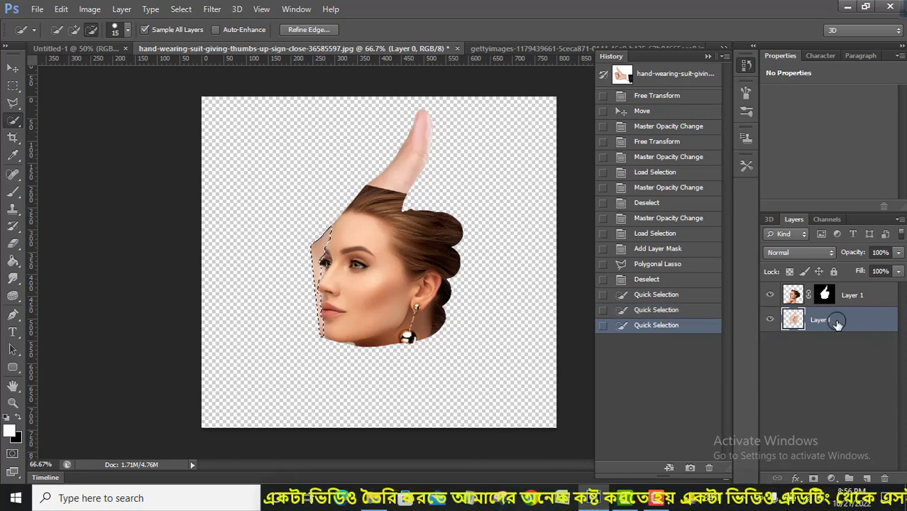
Invert the selection and add it as a mask on the hand layer, hiding the strip in front of the face
left_click(181, 9)
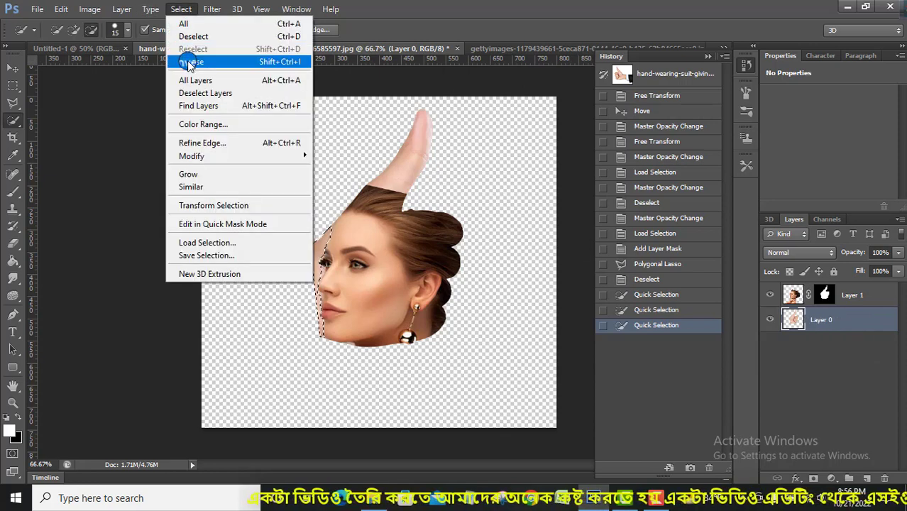
left_click(186, 61)
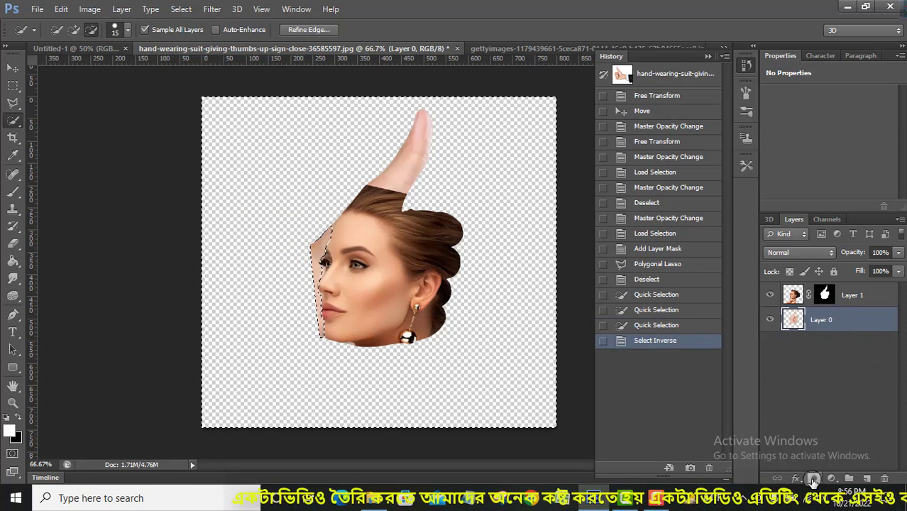
left_click(813, 479)
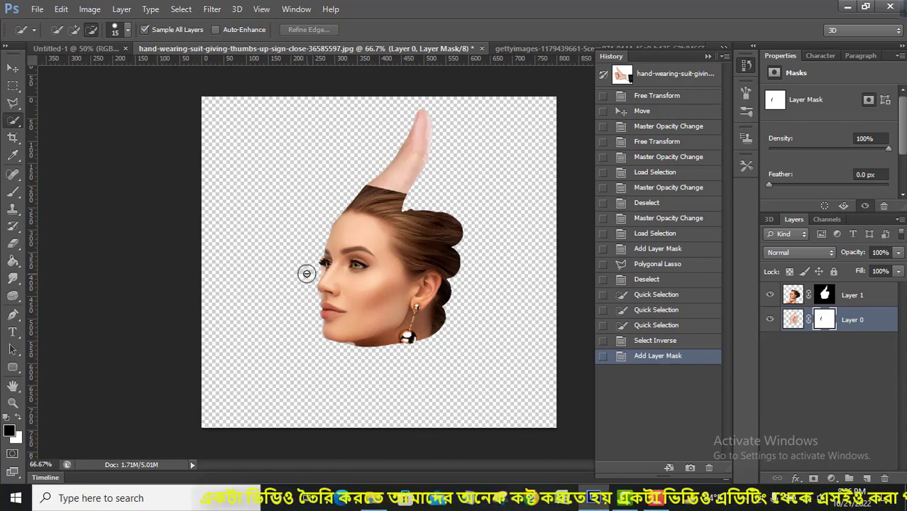
Erase the leftover hand pixels along the forehead, eye and nose profile on the hand layer, using 30 px and 20 px eraser sizes
left_click(12, 243)
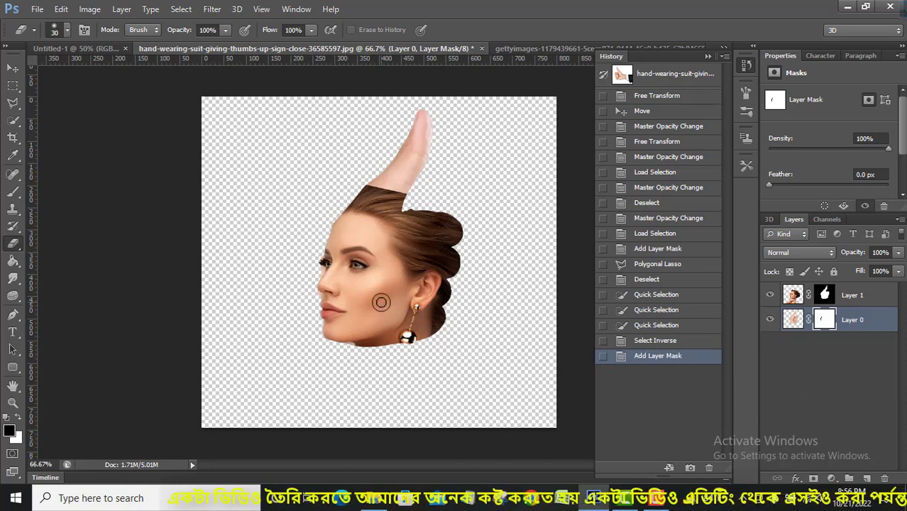
left_click(318, 268)
key("ctrl+z")
key("ctrl+2")
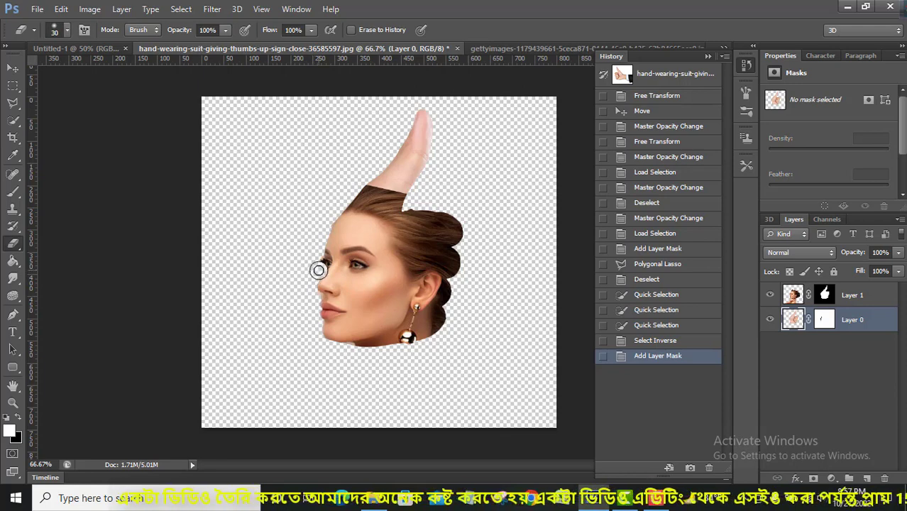
left_click(316, 250)
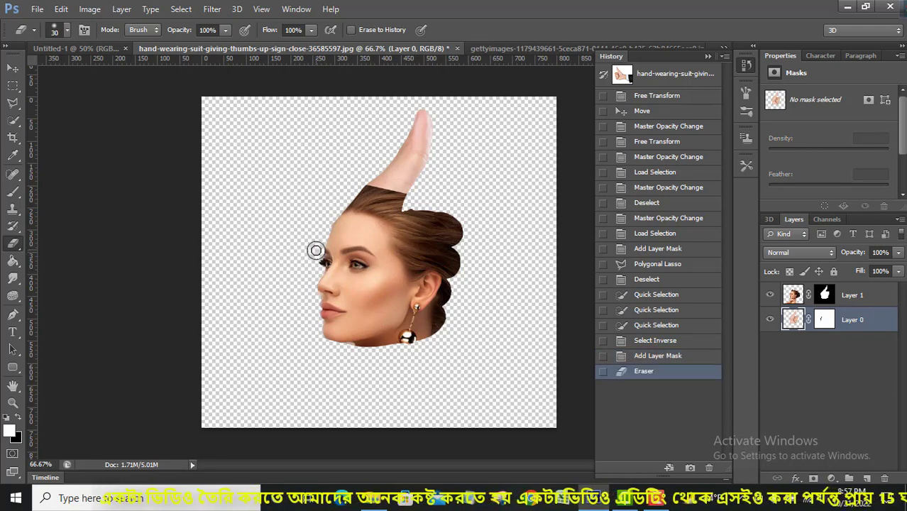
left_click(316, 254)
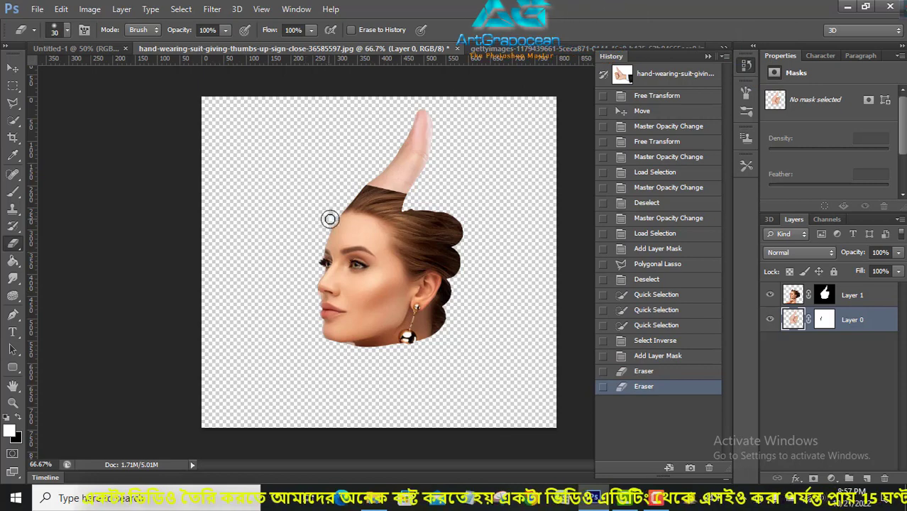
left_click(330, 220)
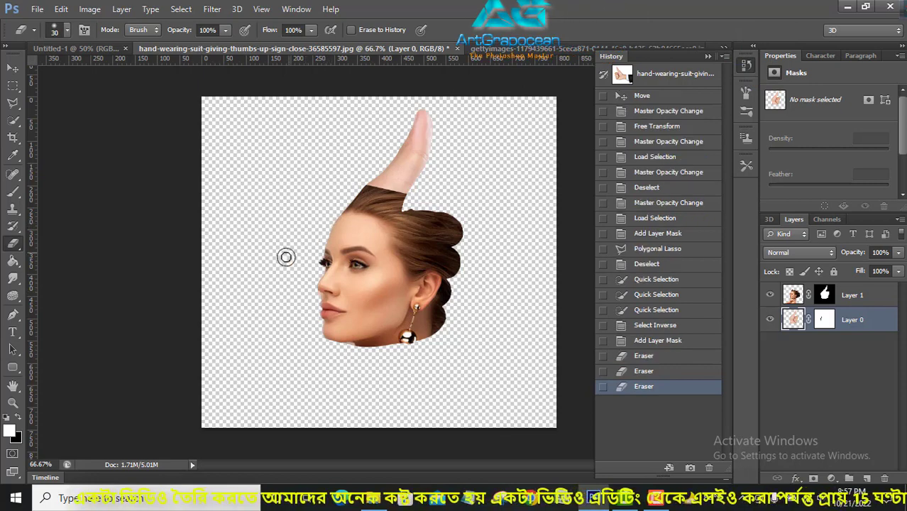
key("bracketleft")
left_click(308, 300)
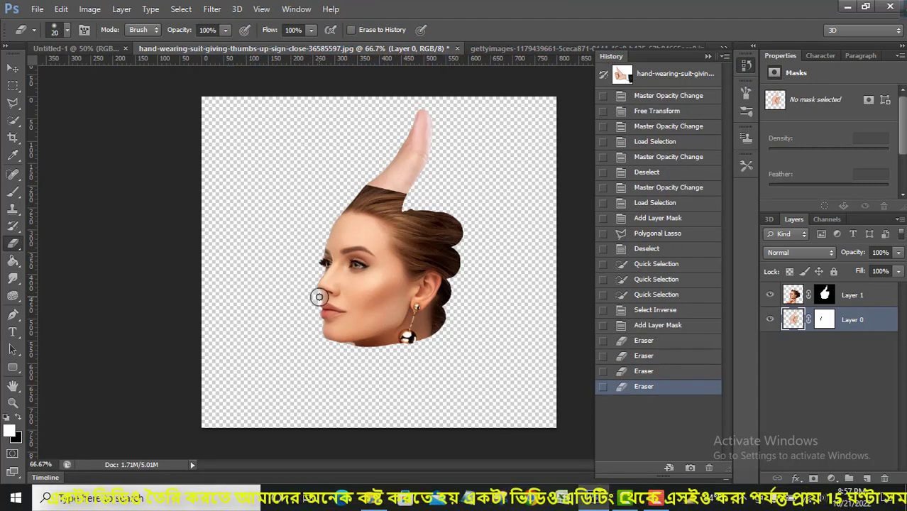
left_click(320, 296)
left_click(318, 298)
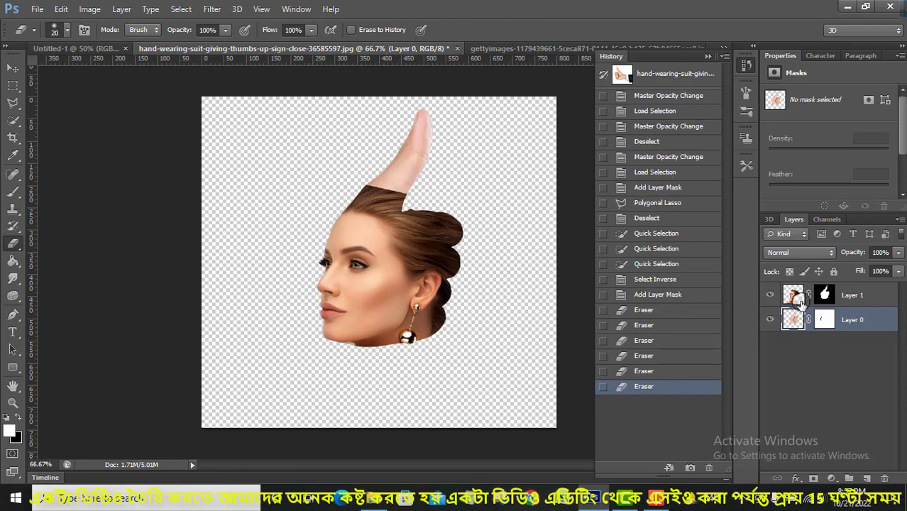
Erase the uneven lower edge beneath the chin and jaw on both the woman and hand layers with the 20 px eraser
left_click(801, 298)
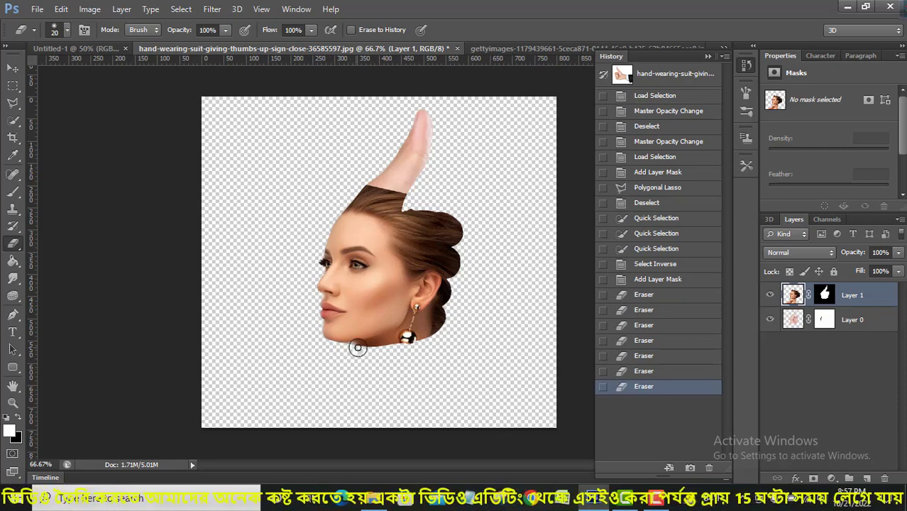
mouse_move(357, 347)
left_mouse_down()
mouse_move(391, 350)
mouse_move(372, 350)
left_mouse_up()
left_click(795, 319)
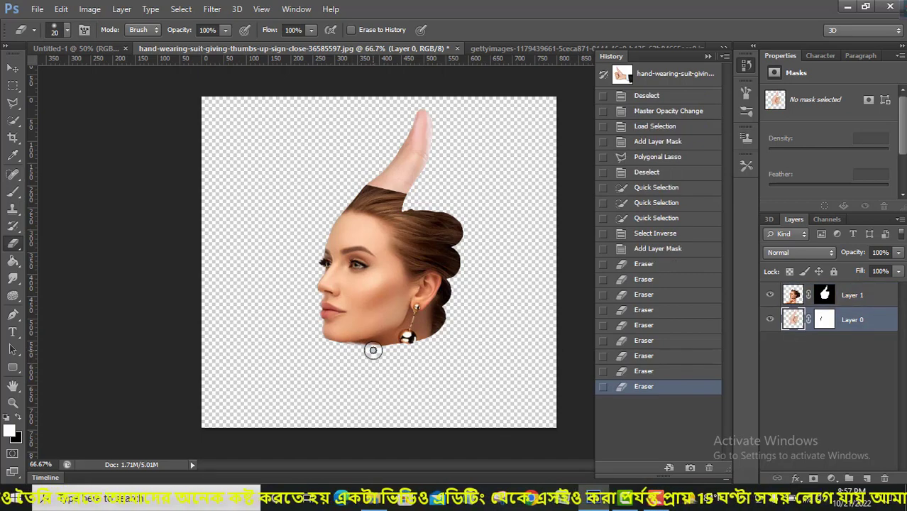
key("ctrl+plus")
key("ctrl+plus")
scroll(407, 351, "down", 3)
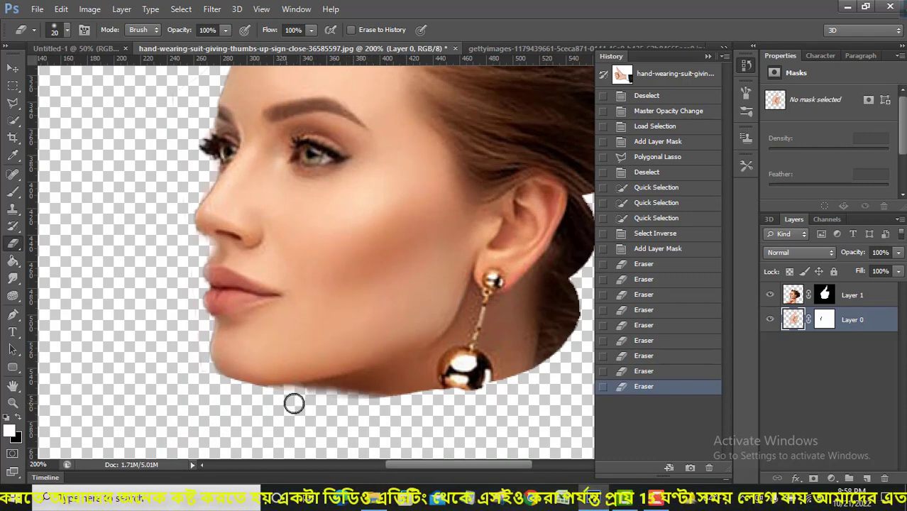
mouse_move(287, 397)
left_mouse_down()
mouse_move(432, 416)
mouse_move(314, 407)
mouse_move(433, 402)
mouse_move(407, 429)
left_mouse_up()
Lower the woman layer's opacity to 56% so the hand shows through
left_click(791, 294)
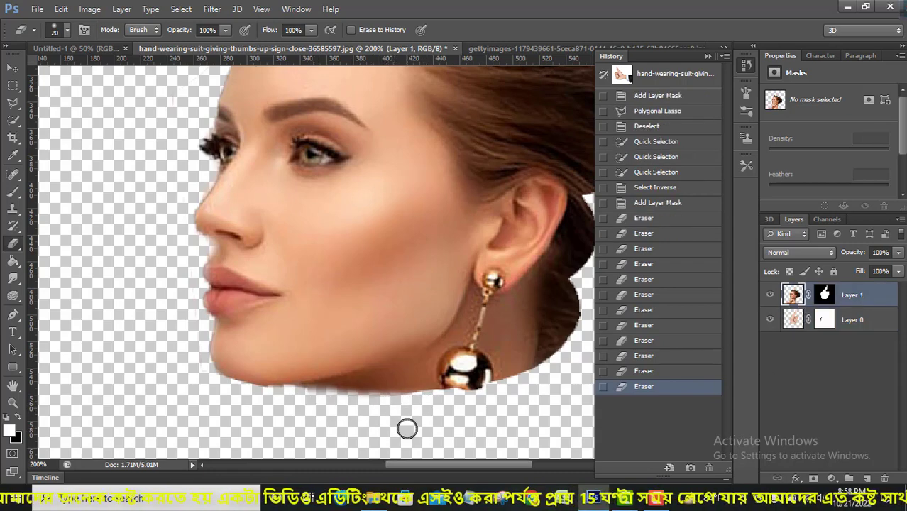
key("ctrl+minus")
key("ctrl+minus")
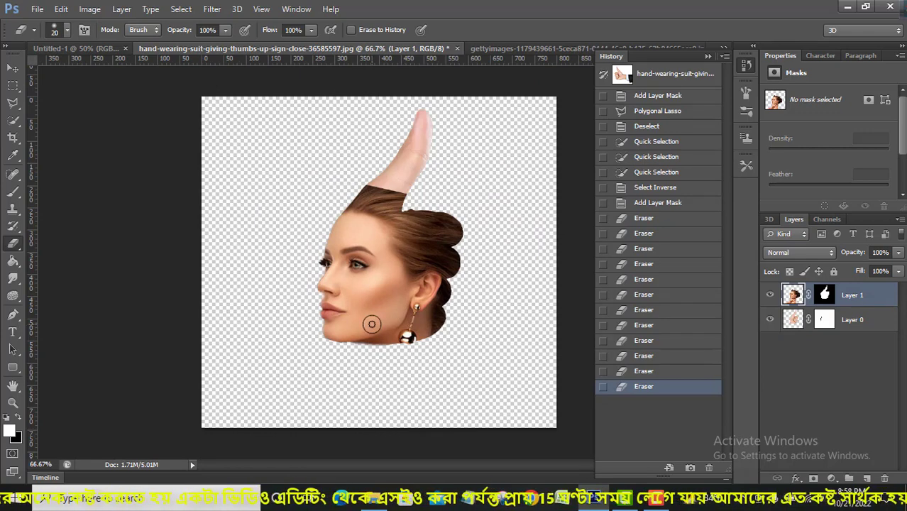
left_click(899, 252)
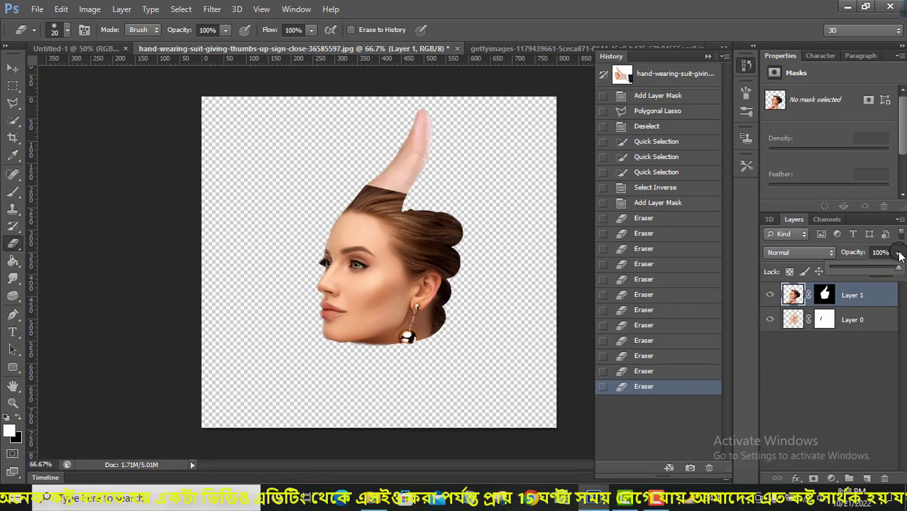
left_click_drag(898, 268, 867, 271)
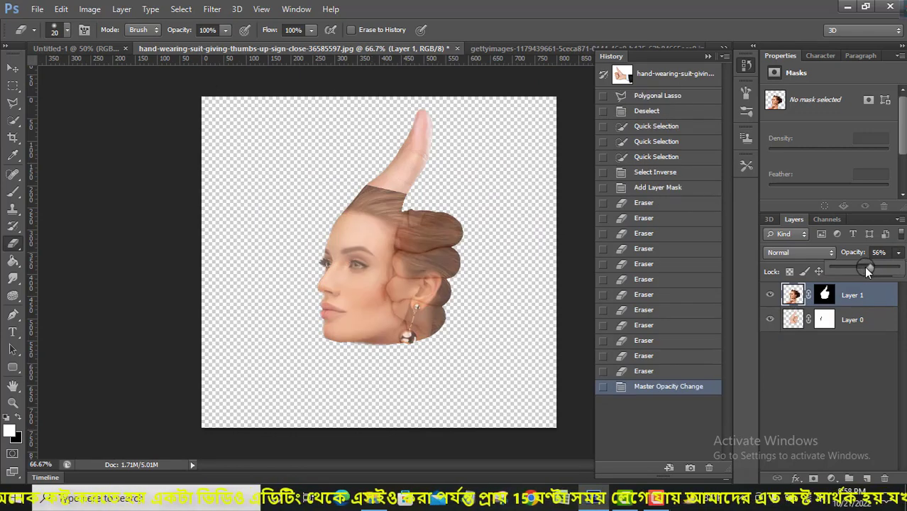
Set up a black 175 px brush, try a stroke over the fingers on the woman layer's image, and undo it
left_click(13, 191)
left_click(18, 418)
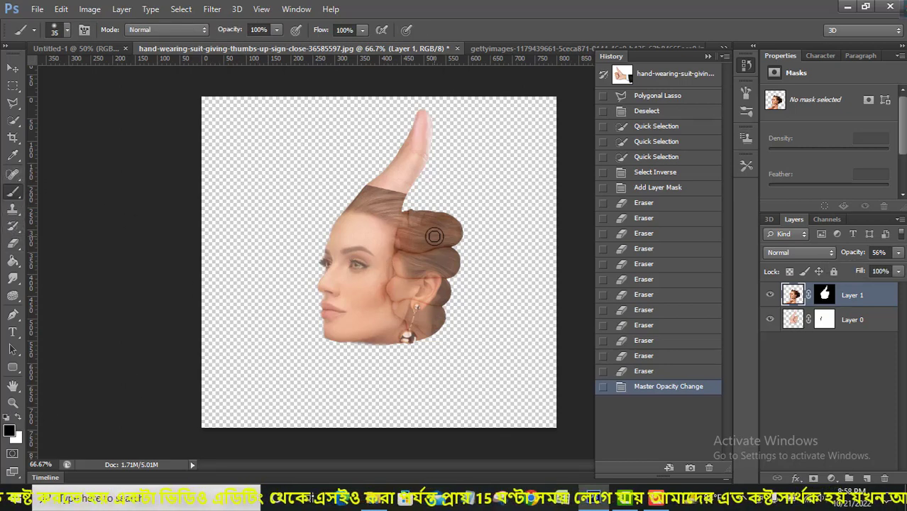
key("]")
key("]")
key("]")
key("]")
key("]")
key("]")
key("]")
key("]")
key("]")
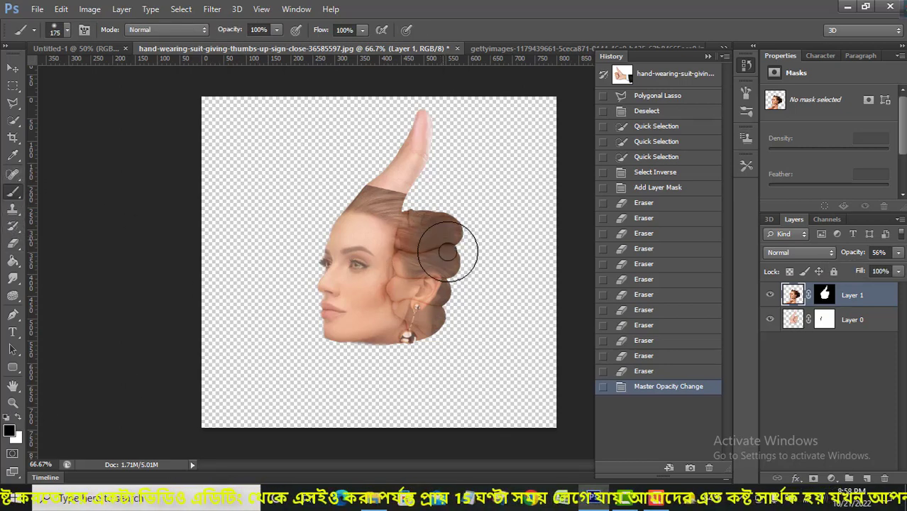
left_click_drag(456, 253, 460, 269)
key("ctrl+z")
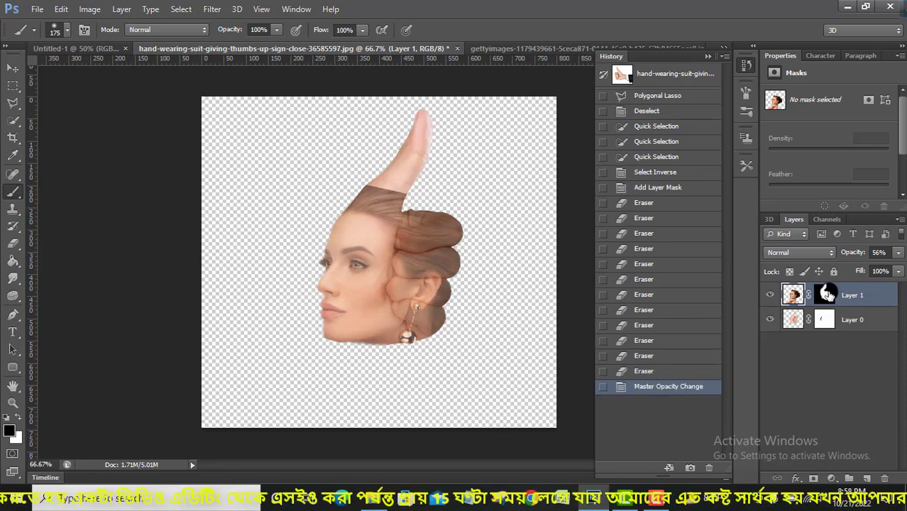
Paint black on the woman layer's mask over the curled fingers and the thumb's base to reveal the hand beneath
left_click(824, 295)
mouse_move(406, 283)
left_mouse_down()
mouse_move(458, 239)
mouse_move(432, 252)
mouse_move(447, 277)
mouse_move(435, 303)
mouse_move(454, 304)
mouse_move(433, 298)
mouse_move(447, 261)
mouse_move(446, 234)
mouse_move(431, 226)
mouse_move(444, 236)
left_mouse_up()
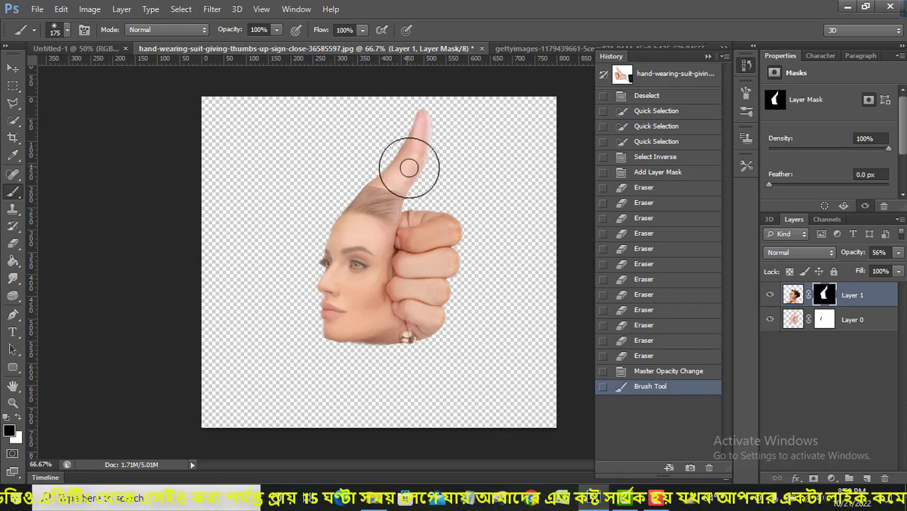
mouse_move(389, 149)
left_mouse_down()
mouse_move(375, 148)
mouse_move(399, 154)
left_mouse_up()
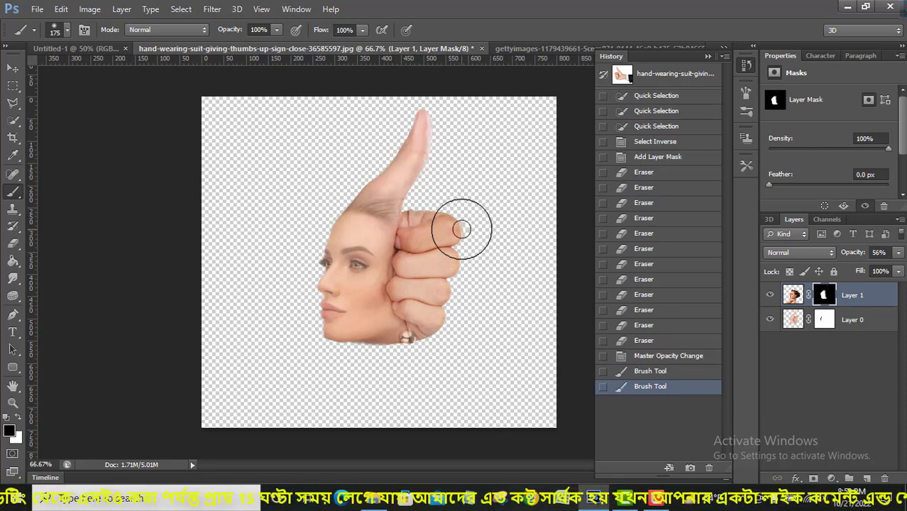
Paint black with a 35 px brush on the woman layer's mask along the fingers' inner edge, and restore the layer's opacity to 100%
key("bracketleft")
key("bracketleft")
key("bracketleft")
key("bracketleft")
key("bracketleft")
key("bracketleft")
key("bracketleft")
key("bracketleft")
key("bracketleft")
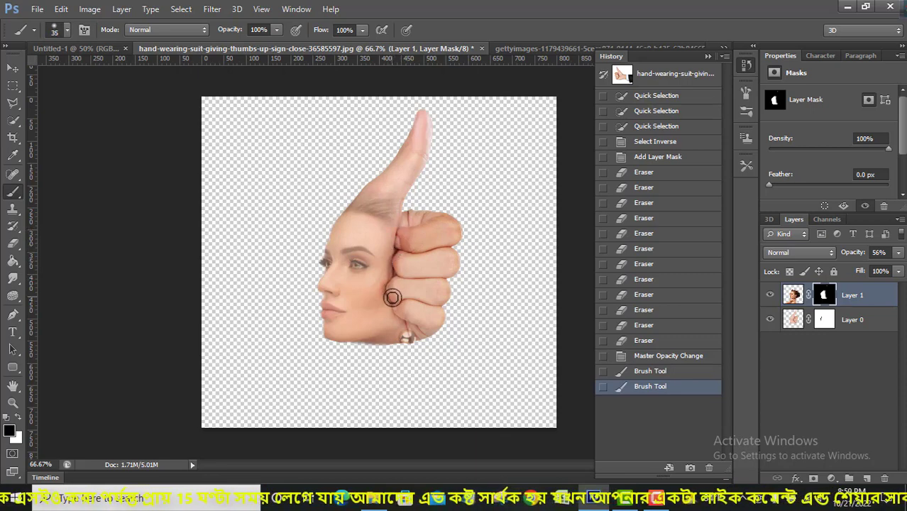
mouse_move(402, 319)
left_mouse_down()
mouse_move(391, 288)
mouse_move(403, 273)
mouse_move(389, 291)
mouse_move(401, 312)
mouse_move(394, 283)
mouse_move(409, 233)
mouse_move(454, 245)
left_mouse_up()
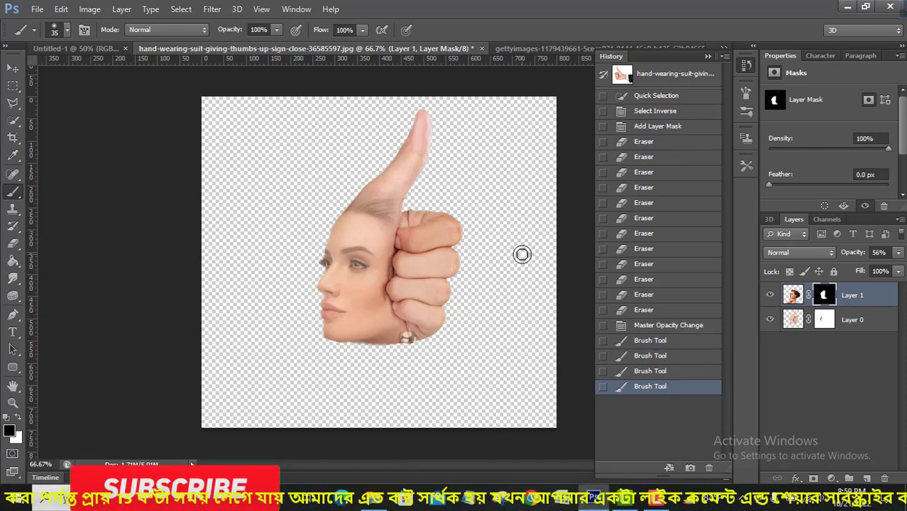
left_click(899, 252)
left_click_drag(882, 270, 900, 270)
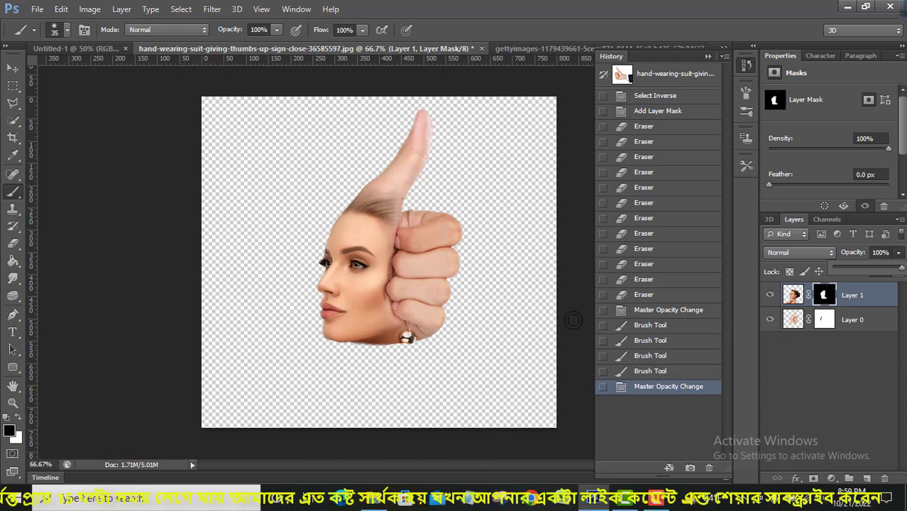
Set up a 150 px eraser, try a stroke over the thumb on the woman layer's mask, and undo it
left_click(13, 242)
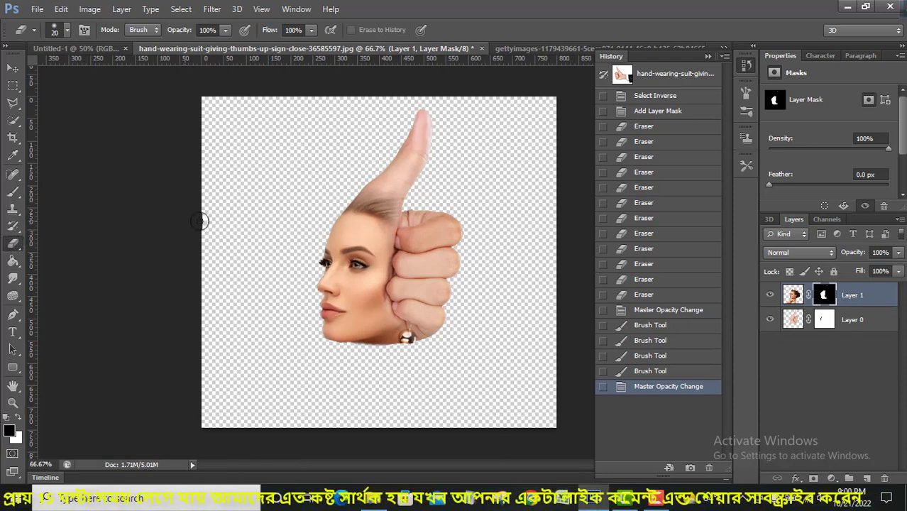
key("bracketright")
key("bracketright")
key("bracketright")
key("bracketright")
key("bracketright")
key("bracketright")
key("bracketright")
key("bracketright")
key("bracketright")
key("bracketright")
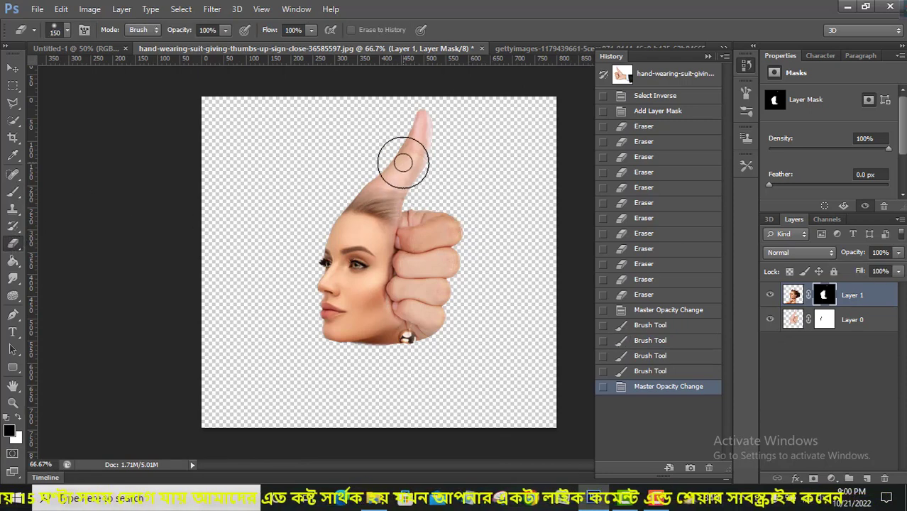
left_click_drag(405, 157, 411, 166)
key("ctrl+z")
Soften the woman's hairline at the thumb's base on her layer's image with a 90 px eraser at 13% opacity
left_click(793, 294)
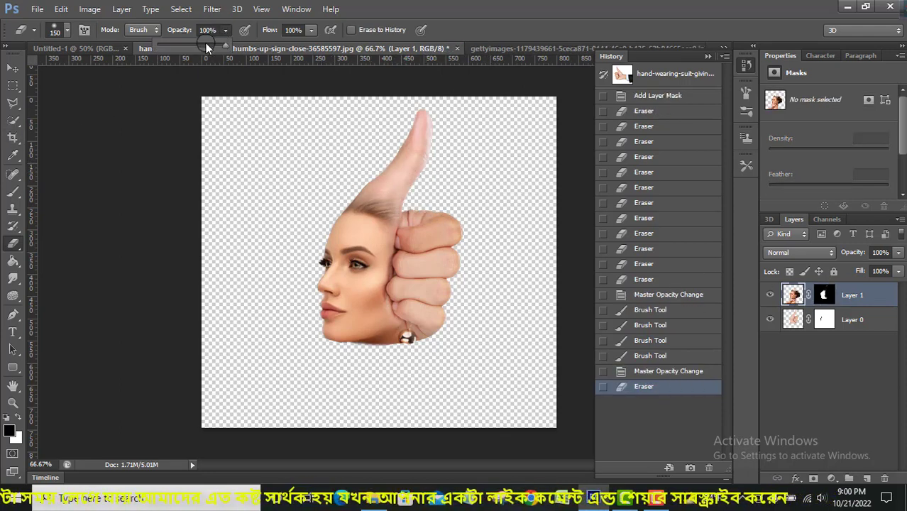
left_click_drag(166, 44, 166, 45)
left_click(390, 202)
key("bracketleft")
key("bracketleft")
key("bracketleft")
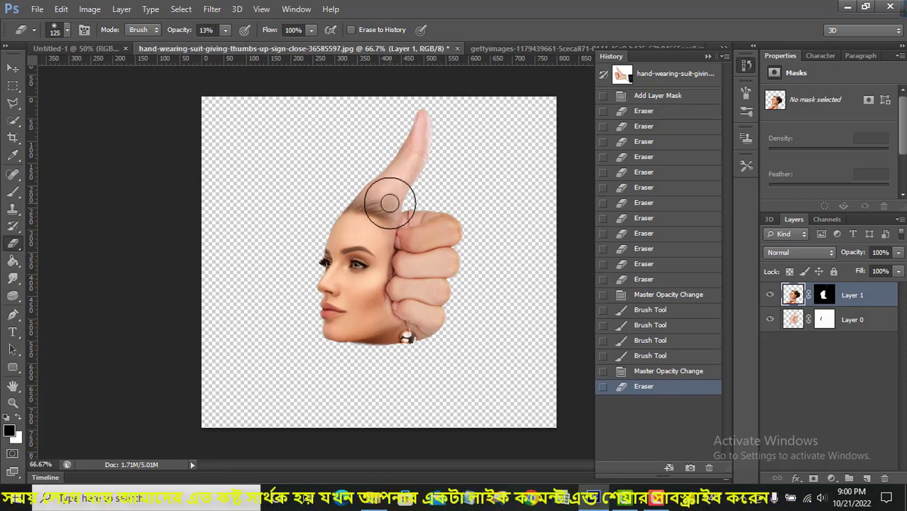
left_click_drag(389, 201, 383, 177)
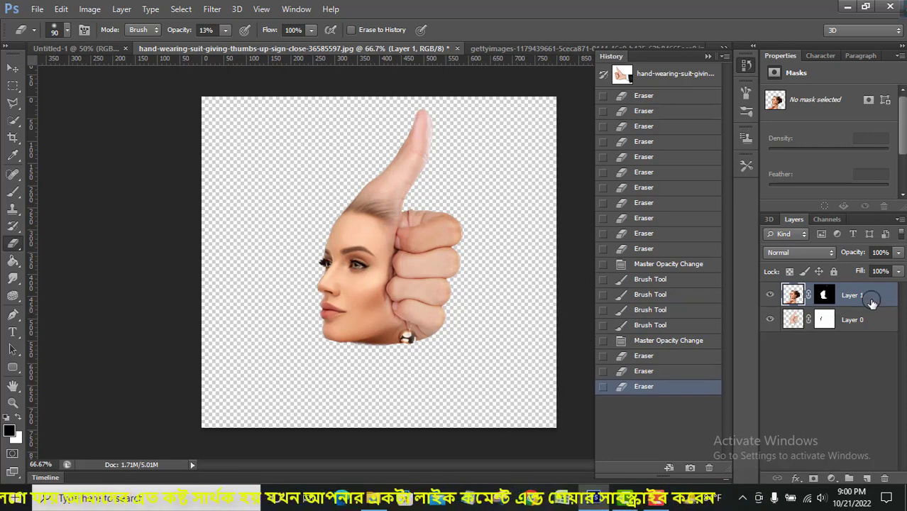
Add a Curves adjustment layer above the woman layer and raise the RGB curve's midpoint slightly to brighten the composite
left_click(832, 478)
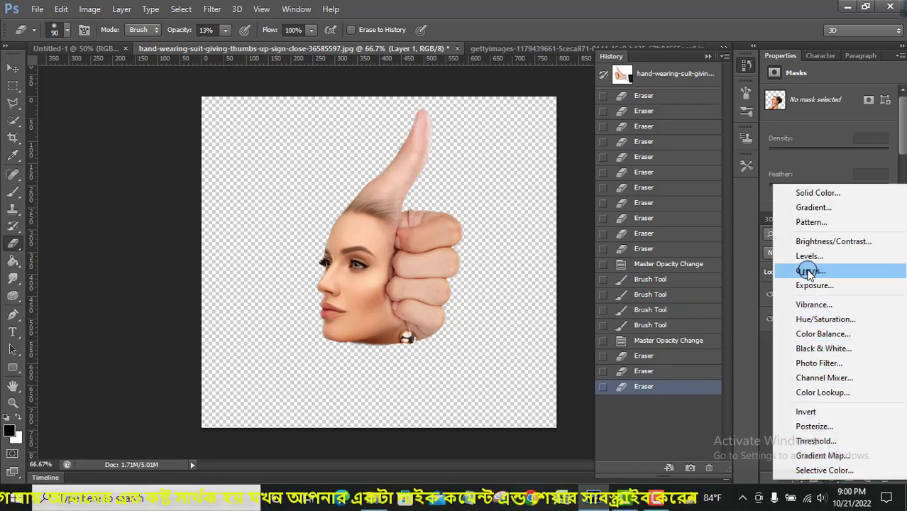
left_click(838, 272)
left_click(840, 169)
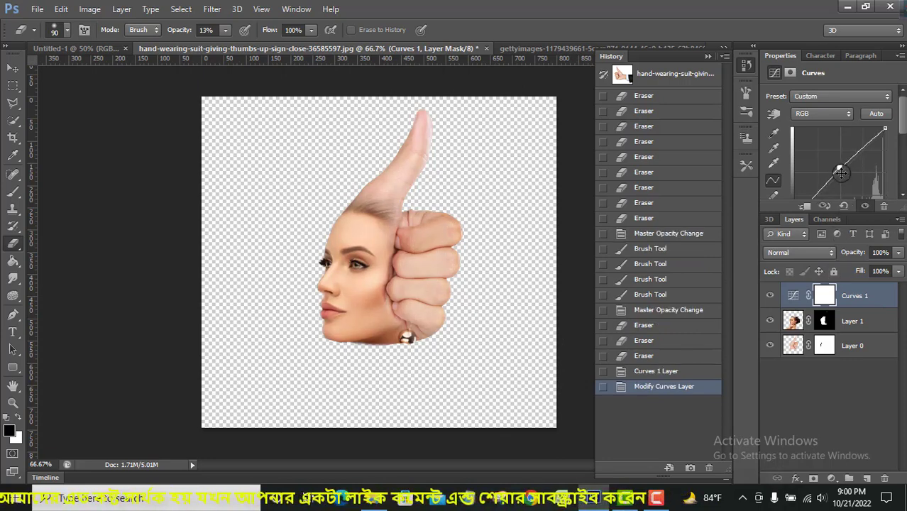
left_click_drag(840, 171, 835, 160)
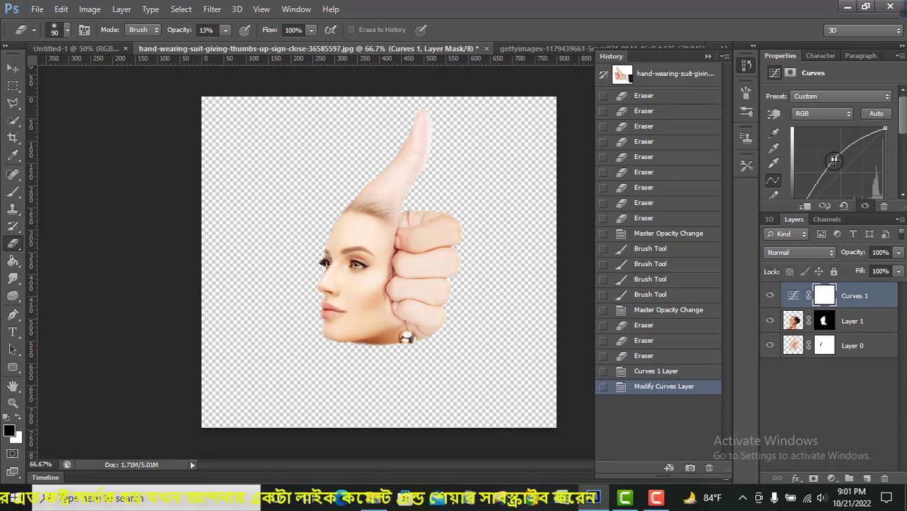
left_click_drag(835, 160, 835, 164)
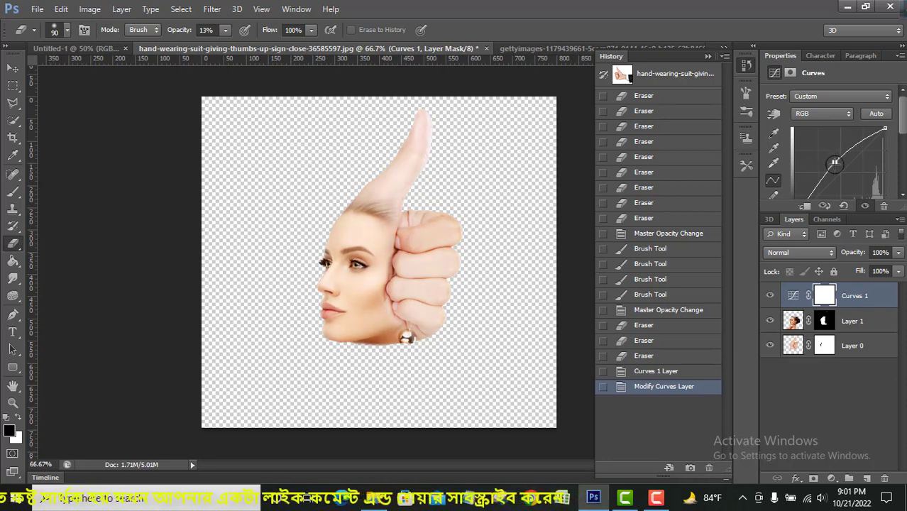
left_click_drag(836, 163, 837, 167)
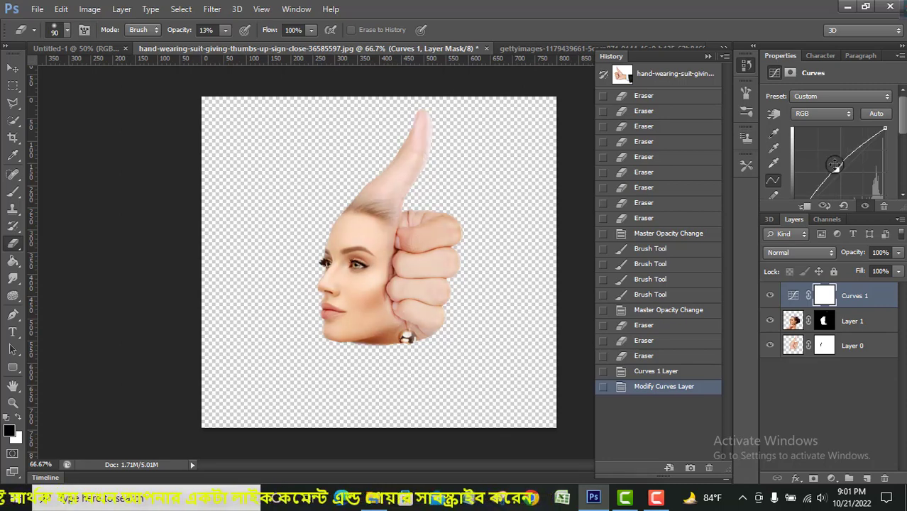
Select the Curves, woman and hand layers and move them together into the Untitled-1 document
left_click(853, 298)
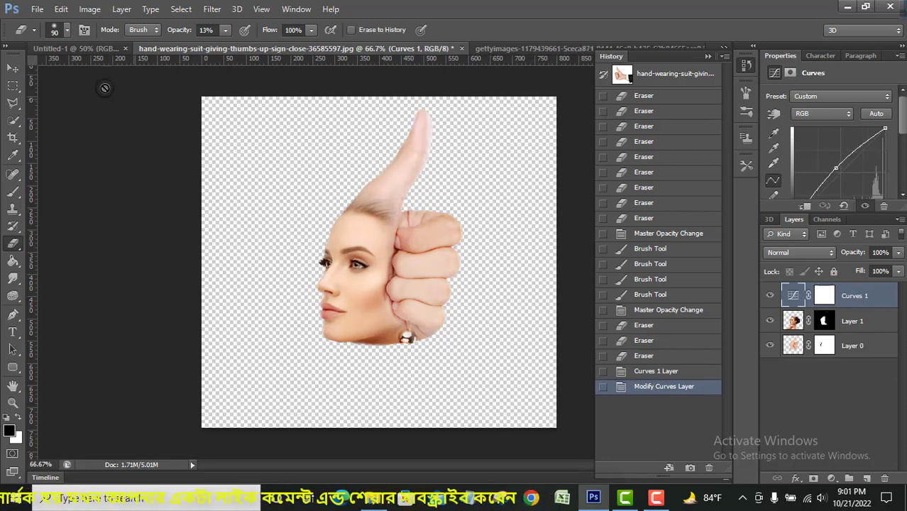
left_click(873, 344, "shift")
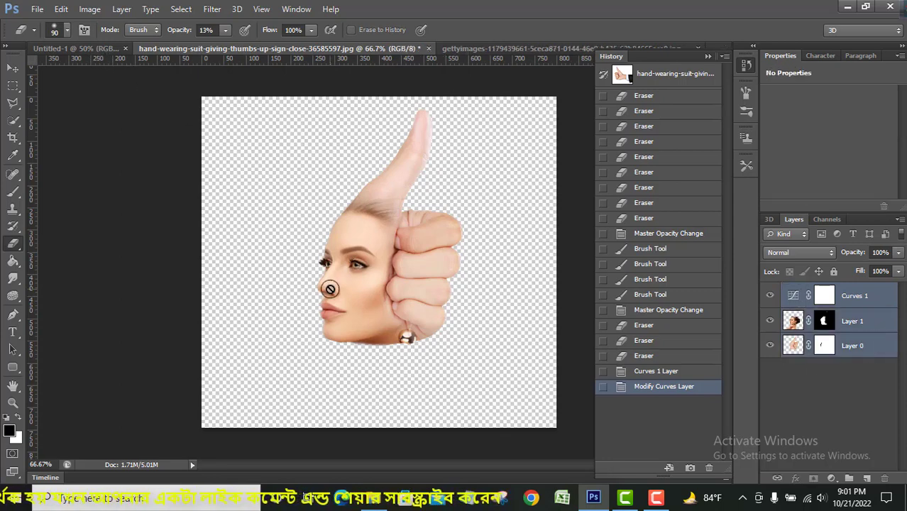
left_click(13, 68)
left_click_drag(330, 243, 283, 206)
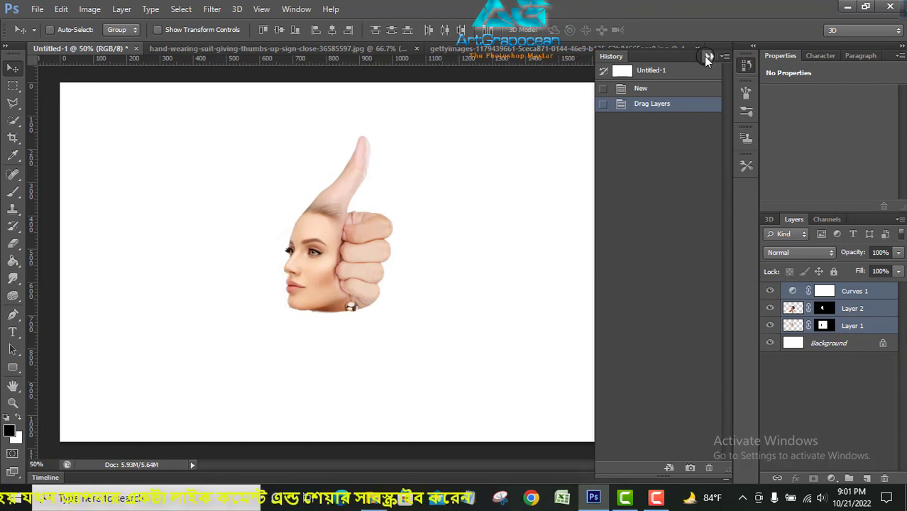
Collapse the history list, show the transform controls, and move the composite closer to the canvas centre
left_click(707, 57)
left_click(158, 29)
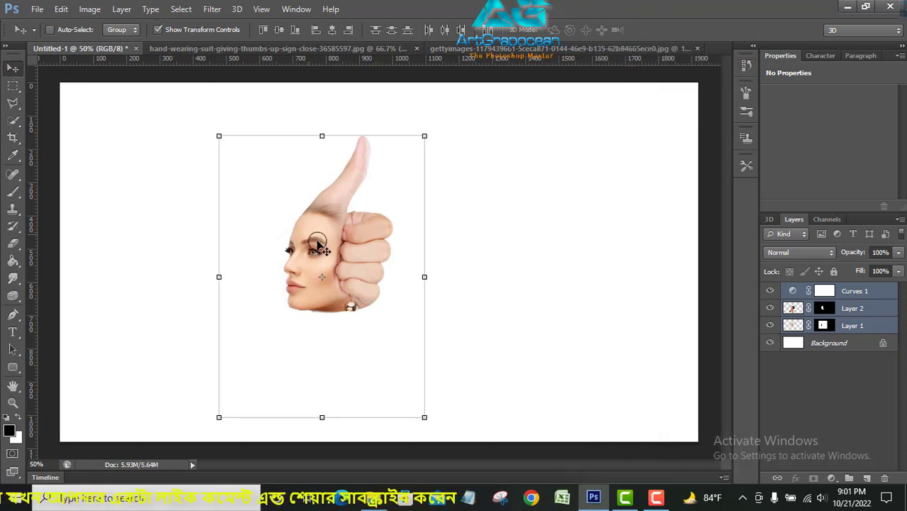
left_click_drag(338, 266, 395, 268)
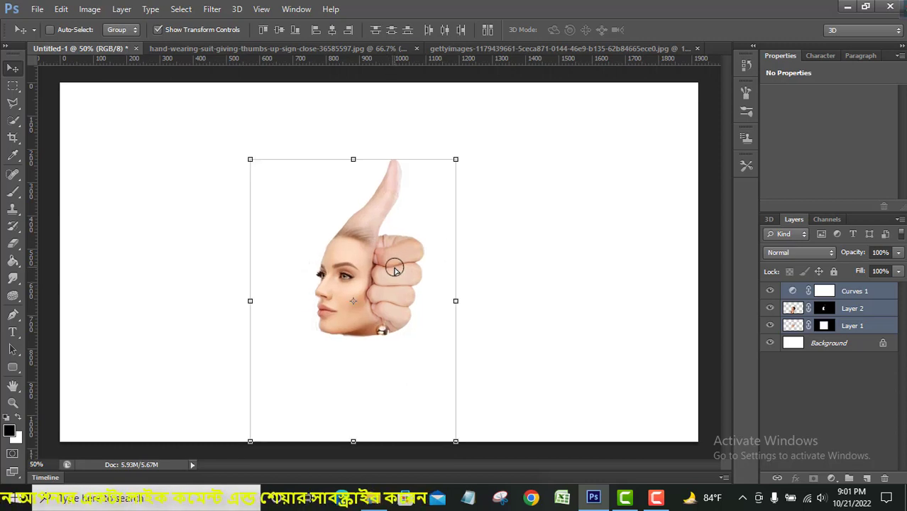
Target the hand layer's image with the eraser and set the eraser's opacity to 100%
left_click(13, 243)
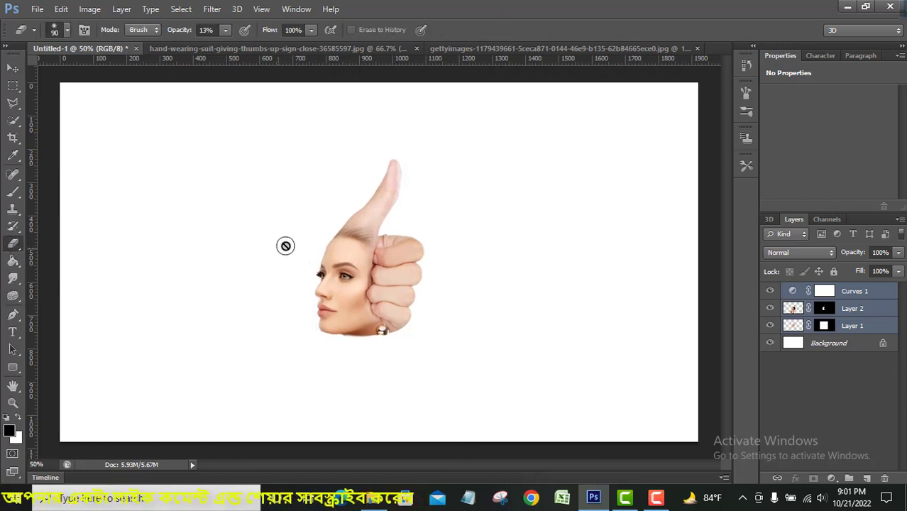
left_click(800, 307)
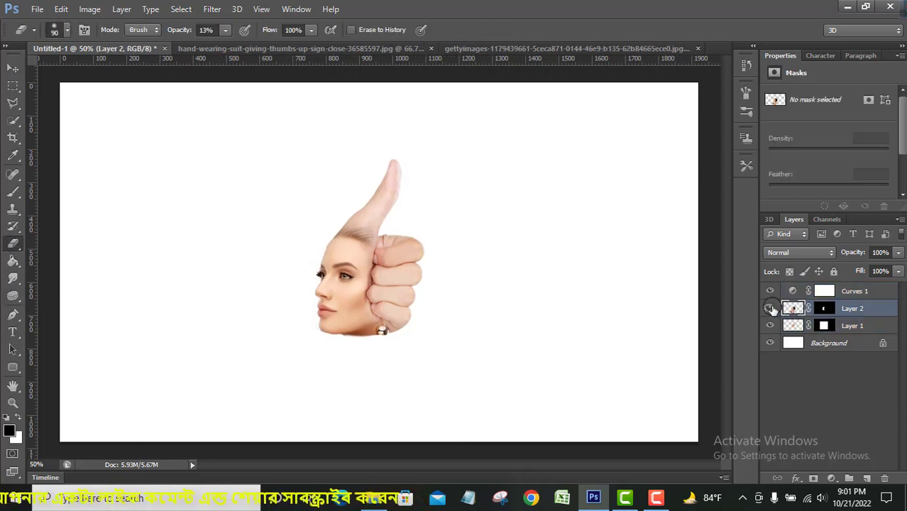
left_click(770, 308)
left_click(770, 308)
left_click(797, 325)
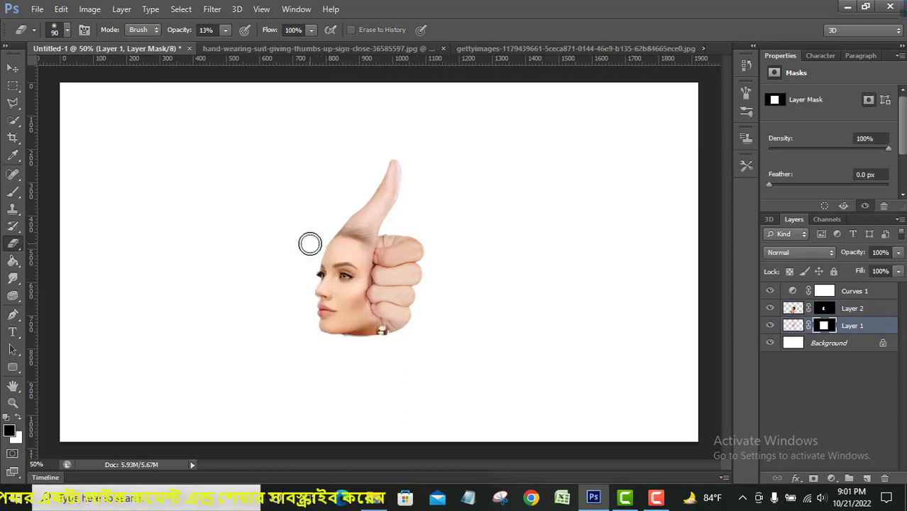
left_click(793, 325)
left_click_drag(210, 52, 225, 48)
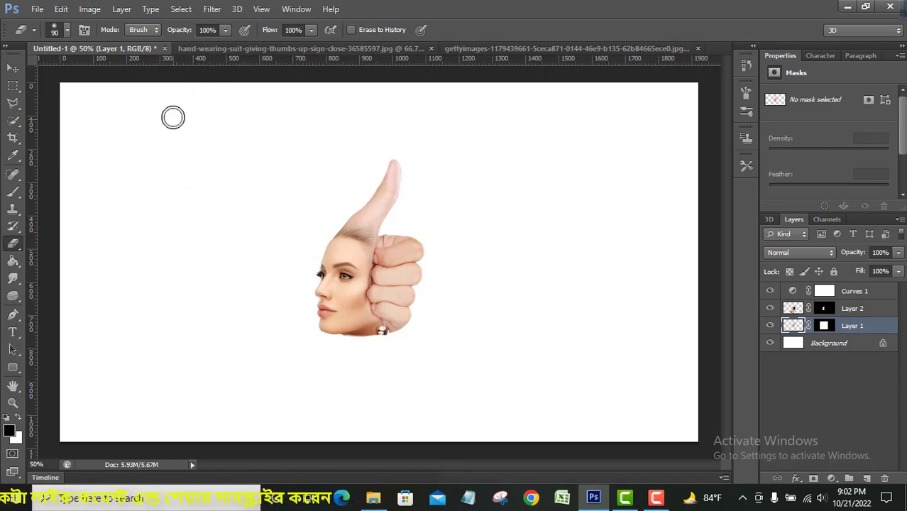
left_click(225, 30)
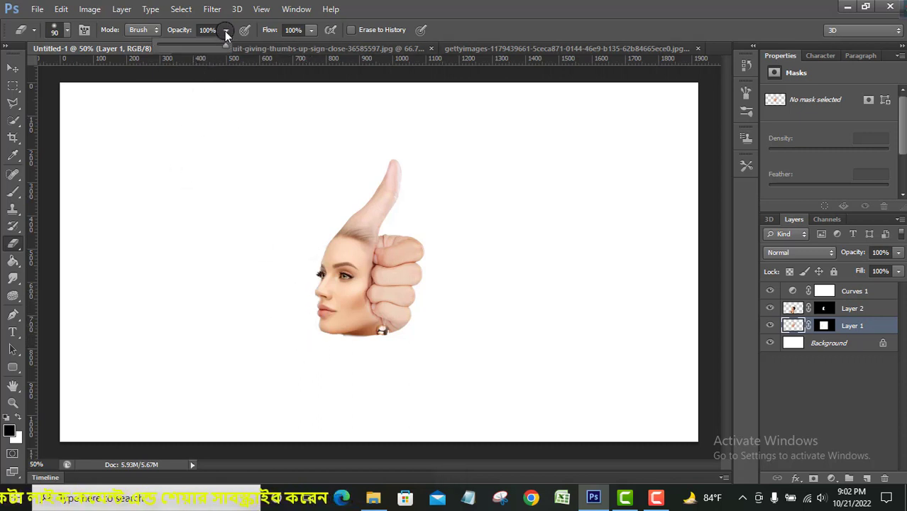
right_click(13, 244)
left_click(50, 239)
left_click(18, 421)
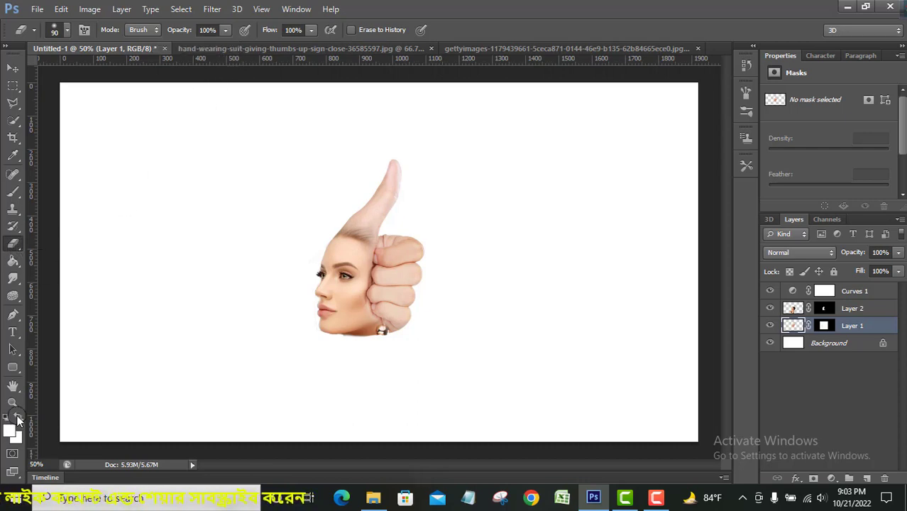
left_click(8, 429)
left_click(582, 390)
left_click(895, 214)
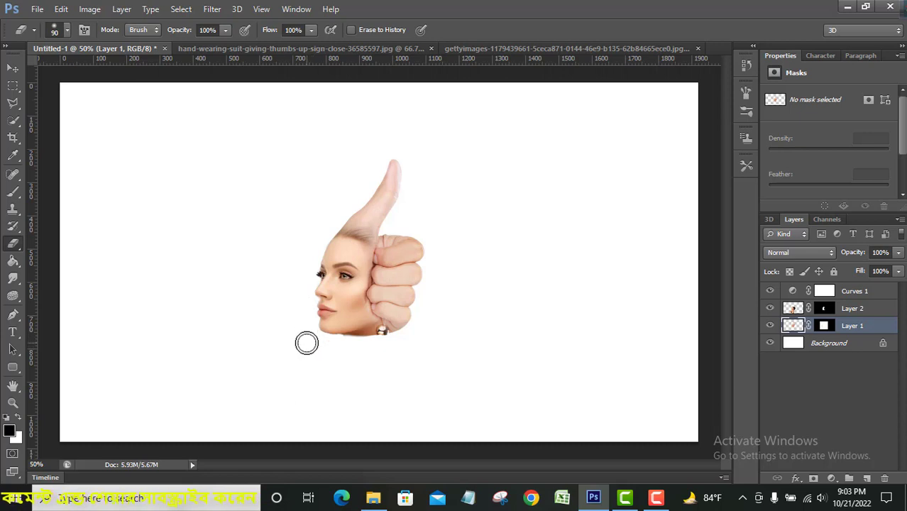
Clean up the outer edges of the face and hand on both layers with a 20 px eraser
key("ctrl+plus")
key("ctrl+plus")
key("bracketleft")
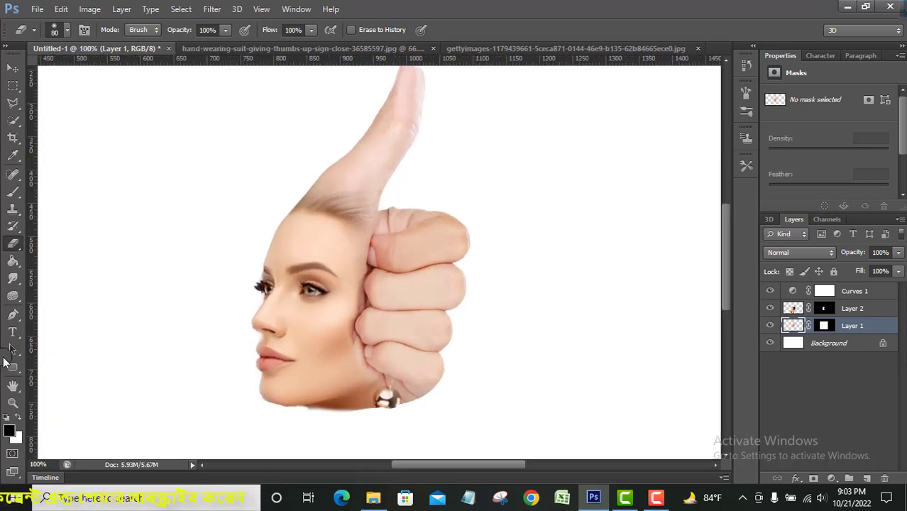
key("bracketleft")
key("bracketleft")
key("bracketleft")
key("bracketleft")
key("bracketleft")
key("bracketleft")
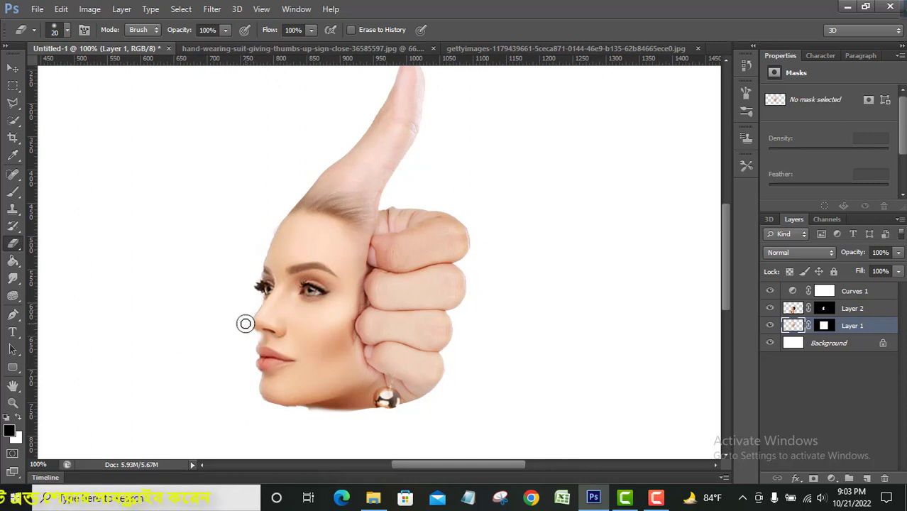
left_click(795, 307)
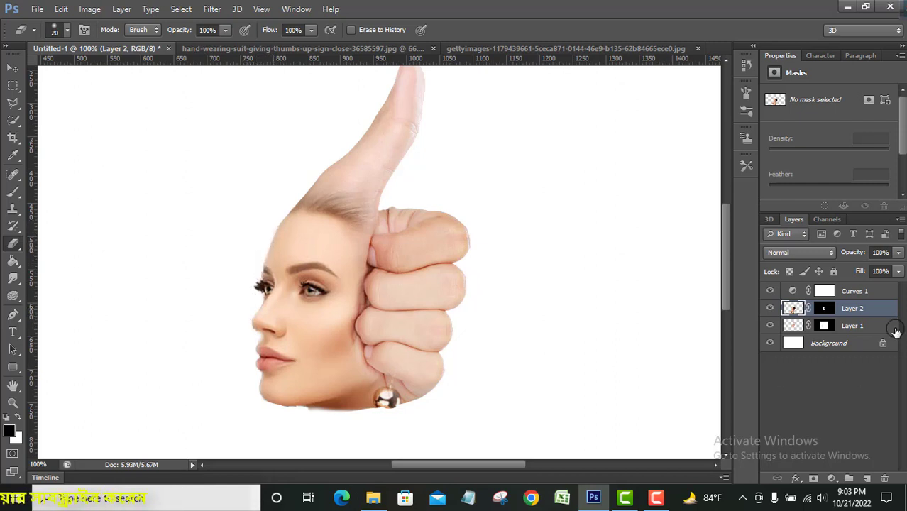
left_click(793, 325)
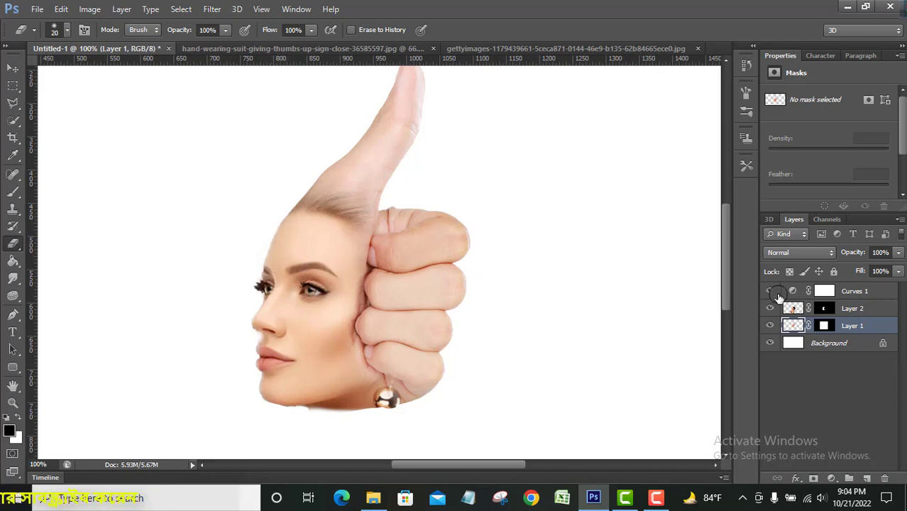
Smooth the outline of the chin and jaw on both the face and hand layers with a 9 px eraser
left_click(793, 308)
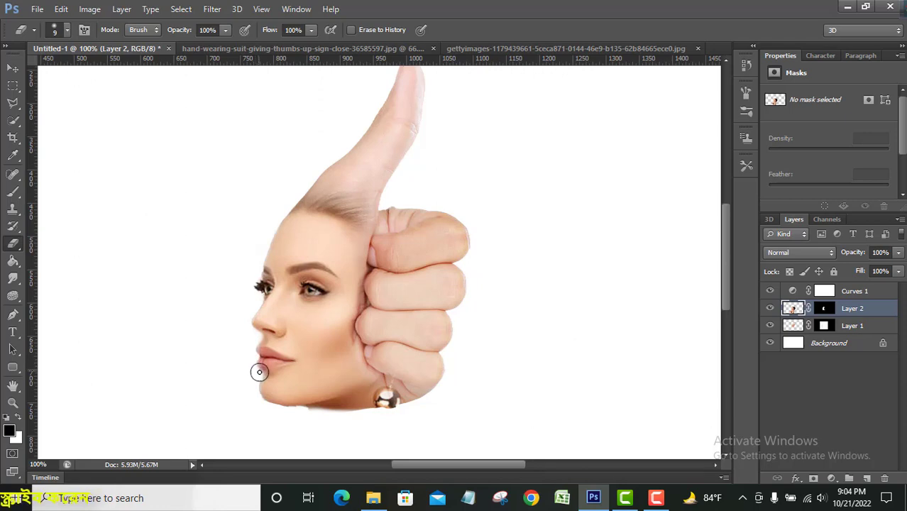
left_click_drag(262, 400, 305, 410)
left_click(794, 327)
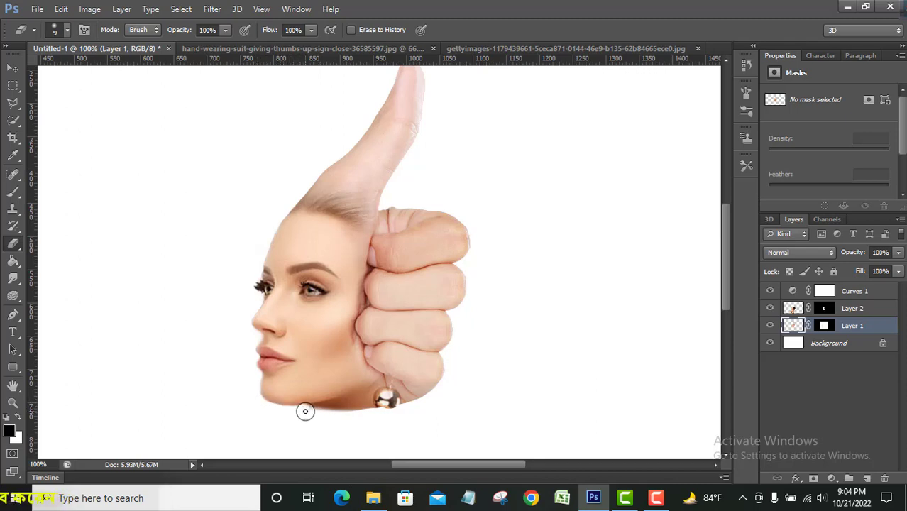
left_click(798, 308)
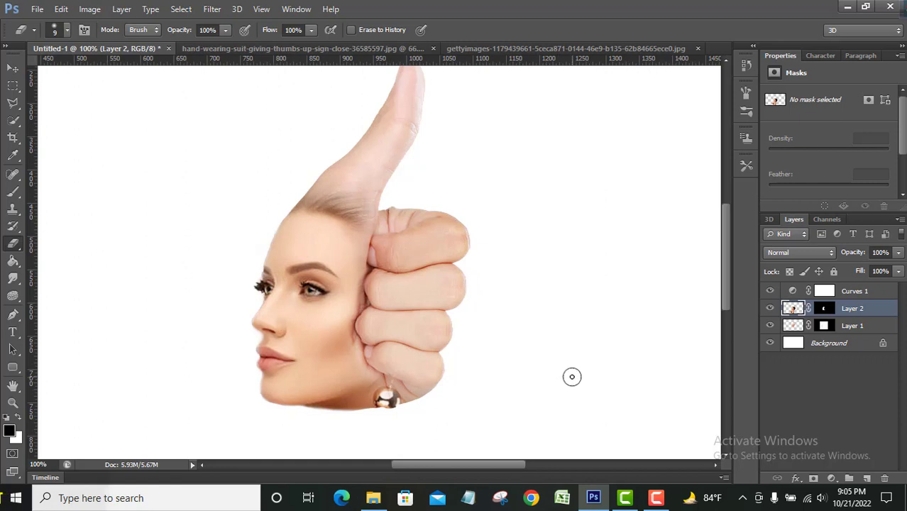
Convert the locked Background into a regular layer named Layer 0 and select the woman's face layer
key("ctrl+minus")
key("ctrl+minus")
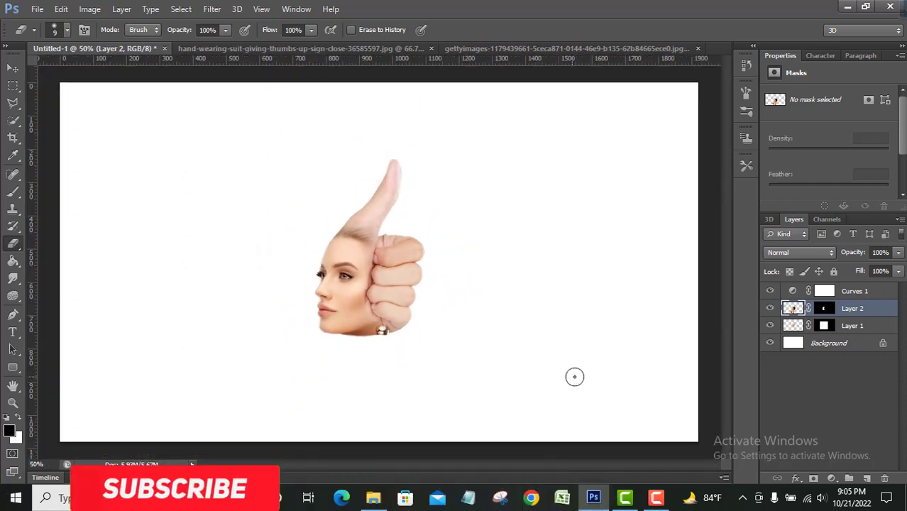
double_click(827, 343)
left_click(572, 158)
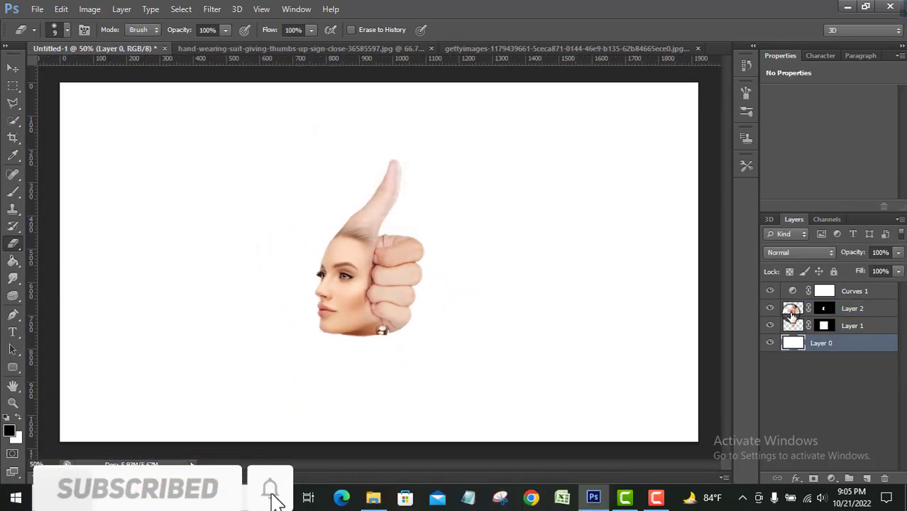
left_click(793, 310)
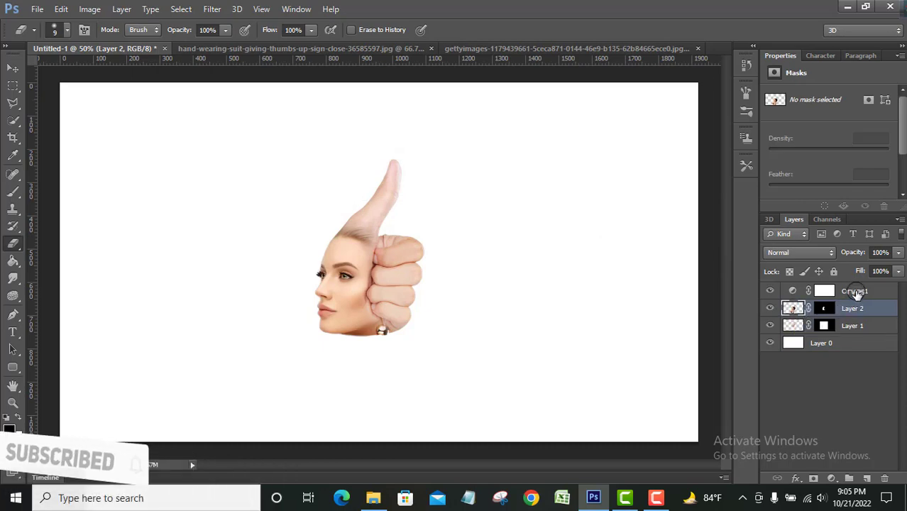
Merge the Curves 1 adjustment, the face layer and the hand layer into a single layer above Layer 0
left_click(856, 293)
left_click(852, 326, "shift")
right_click(851, 325)
left_click(620, 338)
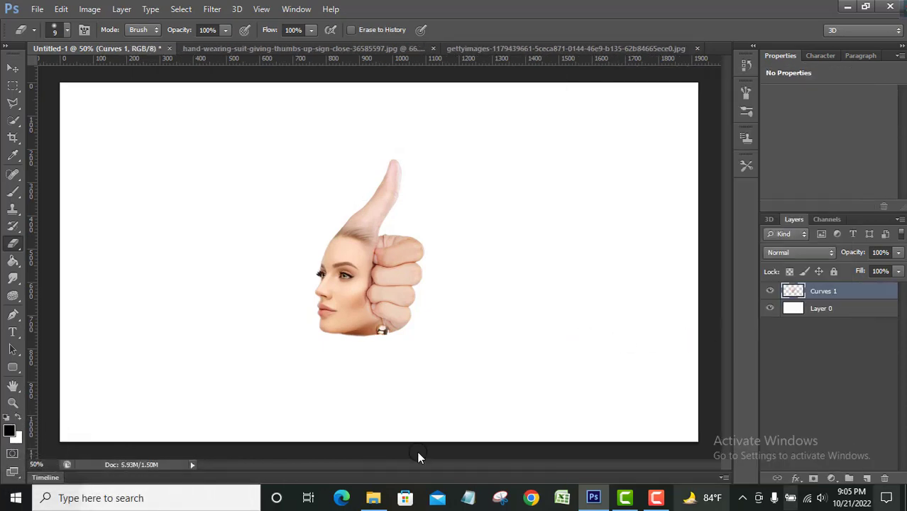
Add a Color Overlay to Layer 0 in skin tone d7977f, sampled from the edge of the hand's upper finger
double_click(871, 310)
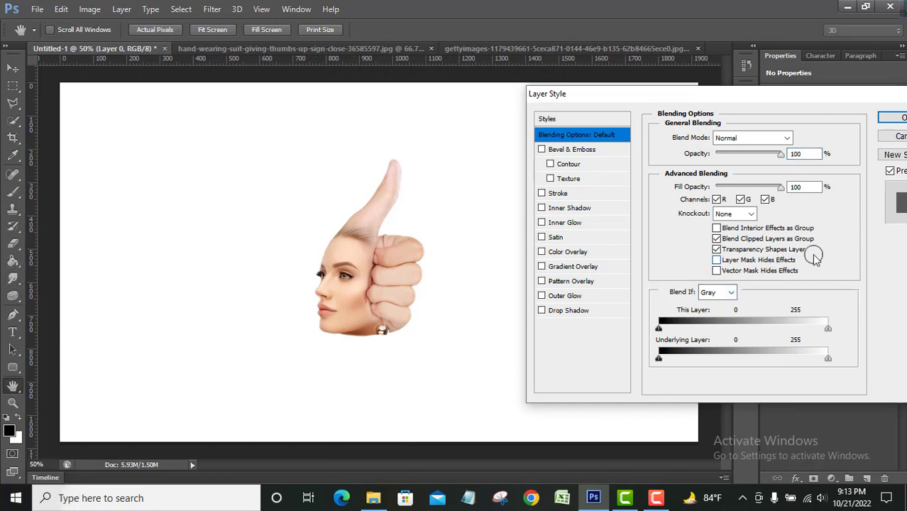
left_click(566, 252)
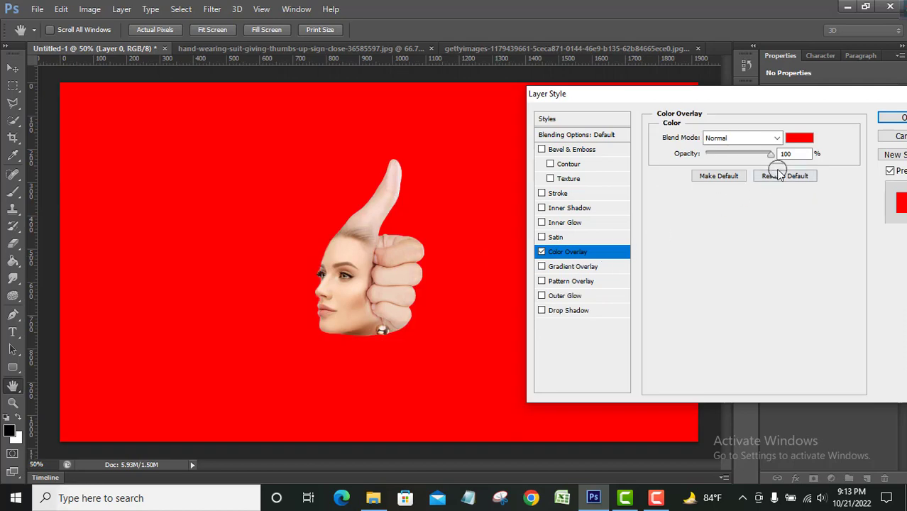
left_click(799, 137)
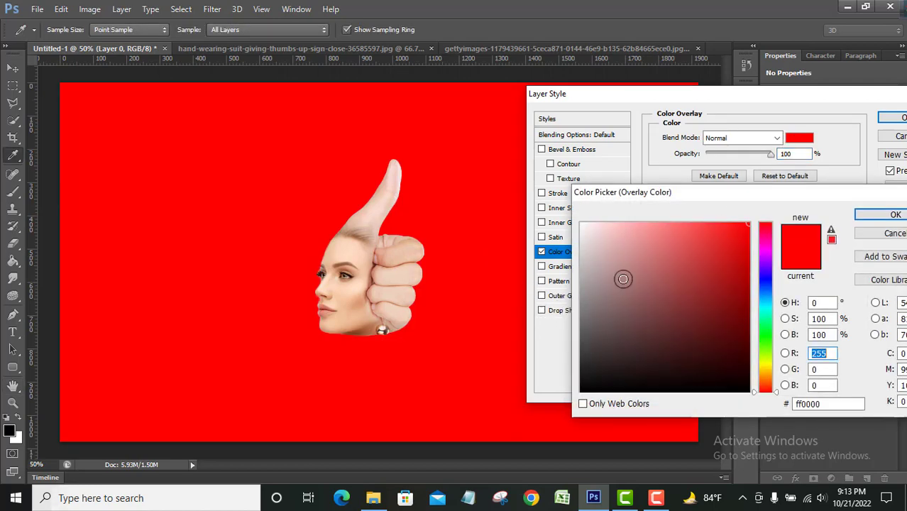
left_click(609, 269)
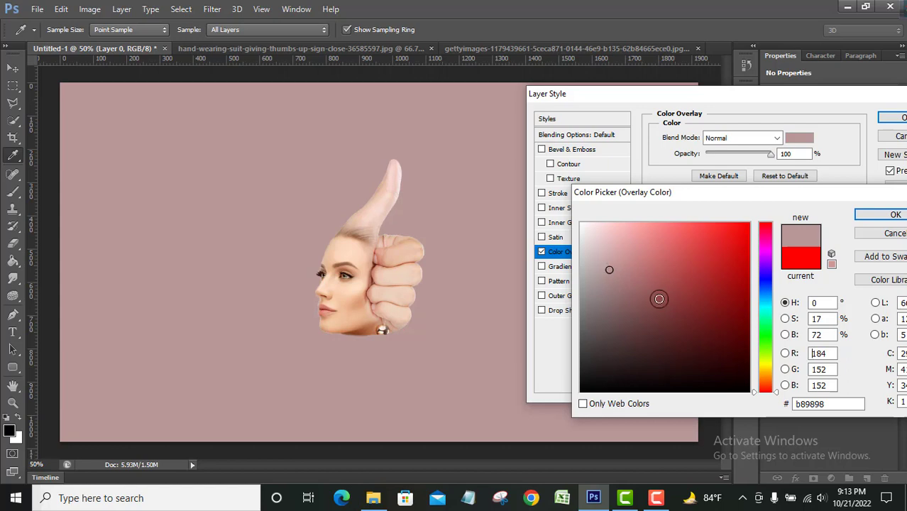
left_click(349, 294)
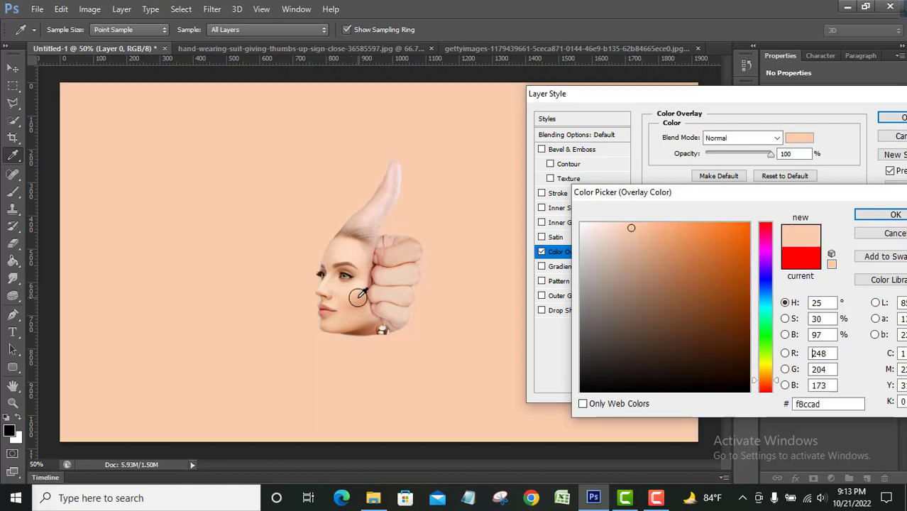
left_click(358, 296)
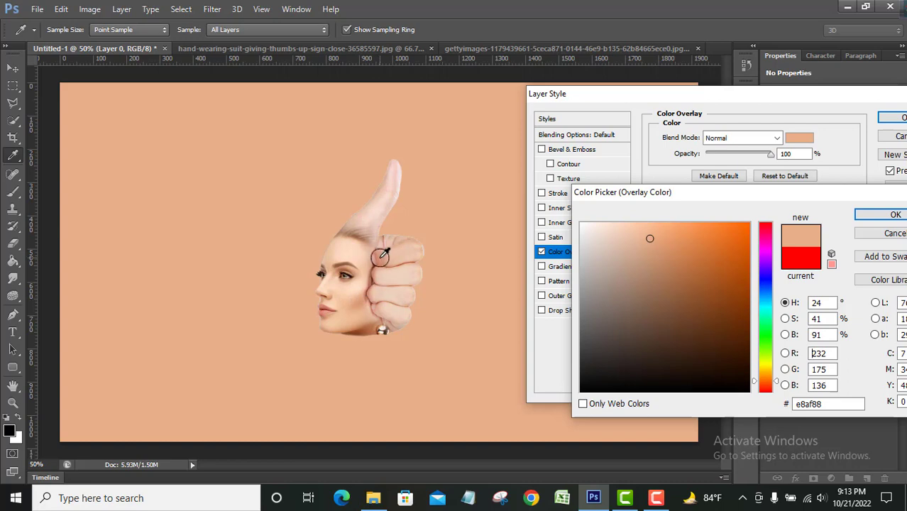
left_click(382, 256)
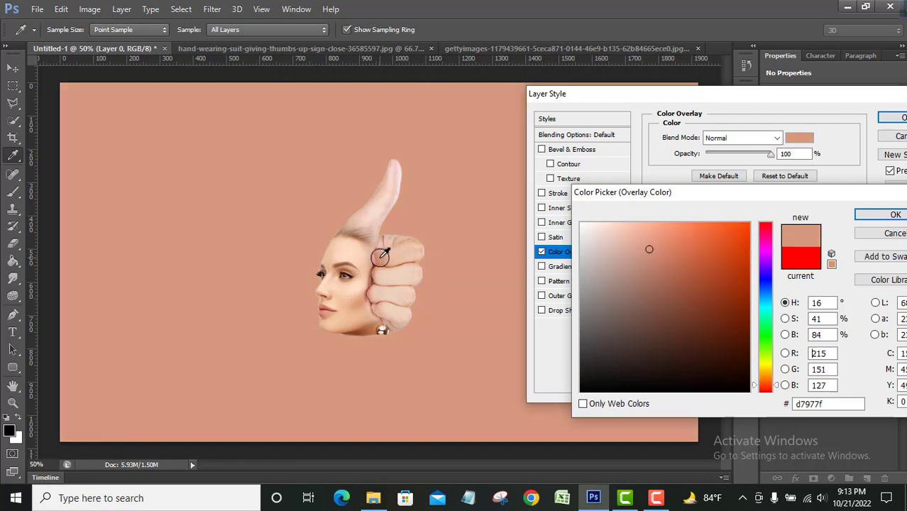
left_click(895, 215)
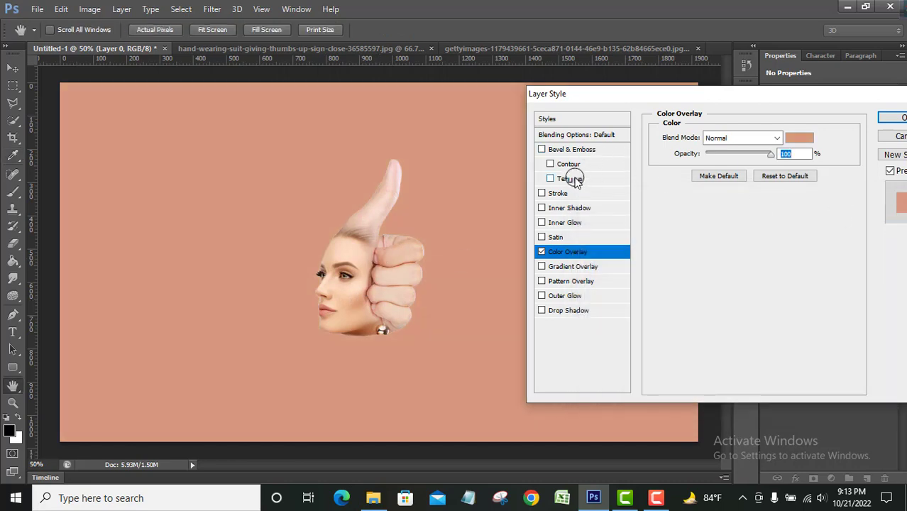
Add a Bevel & Emboss texture and a Satin effect coloured 6a5e5e to Layer 0 and apply the layer style
left_click(576, 180)
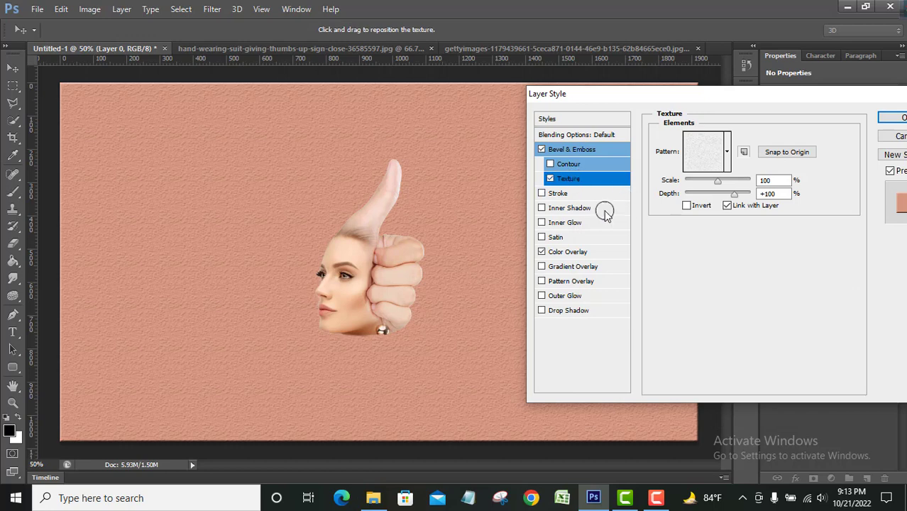
left_click(542, 237)
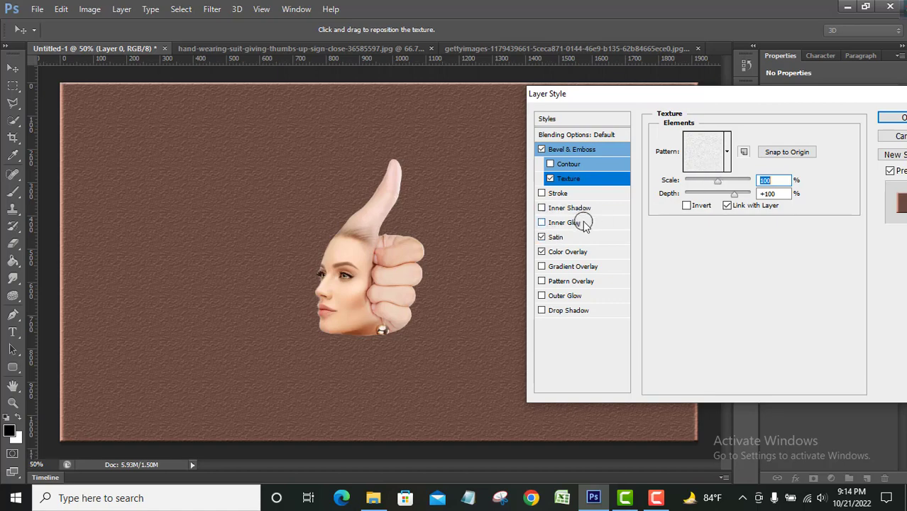
left_click(568, 237)
left_click(800, 140)
left_click(611, 247)
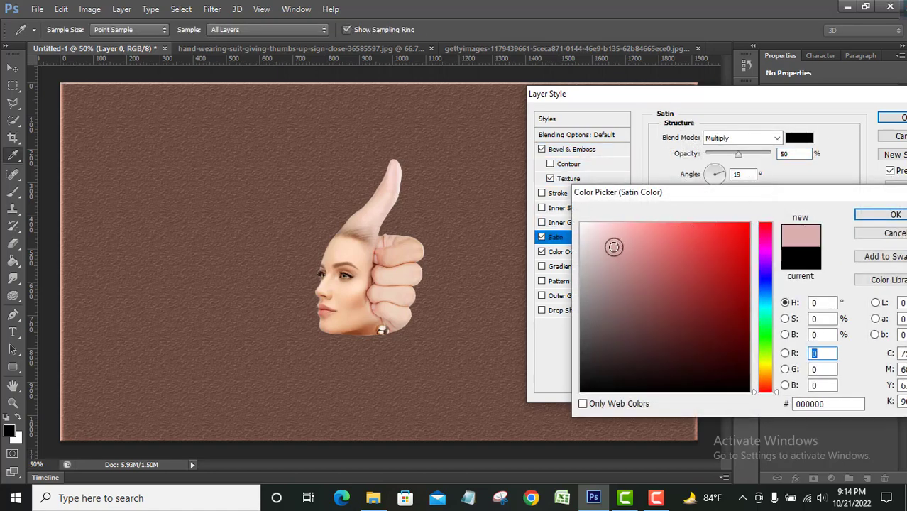
mouse_move(613, 246)
left_mouse_down()
mouse_move(597, 246)
mouse_move(592, 306)
mouse_move(605, 329)
left_mouse_up()
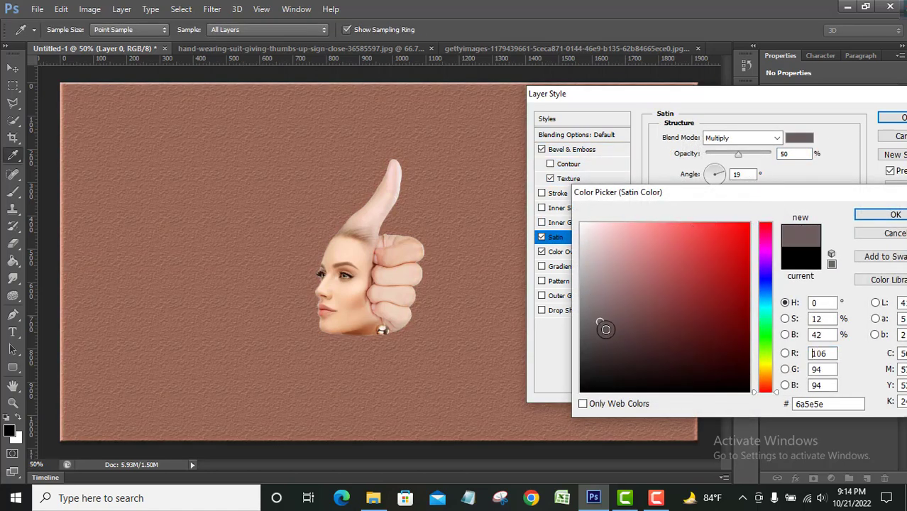
left_click(887, 215)
left_click_drag(832, 402, 800, 403)
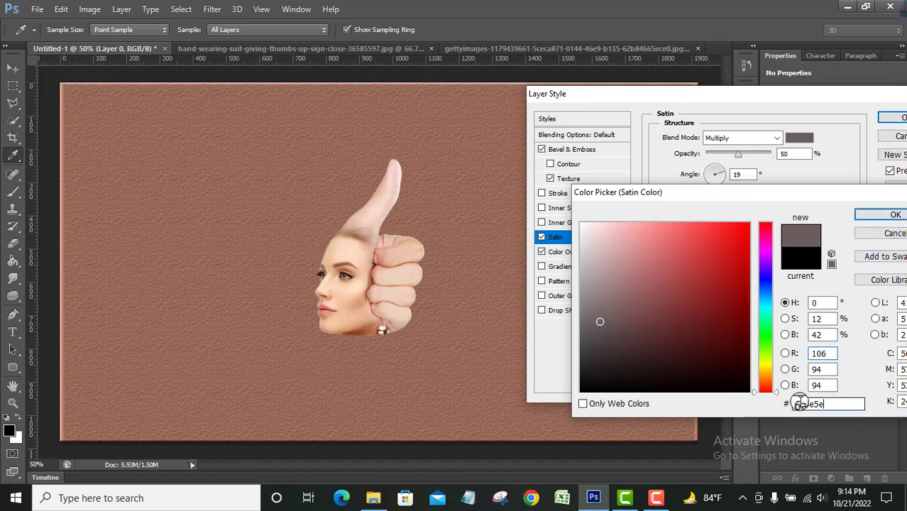
left_click(832, 403)
left_click(885, 215)
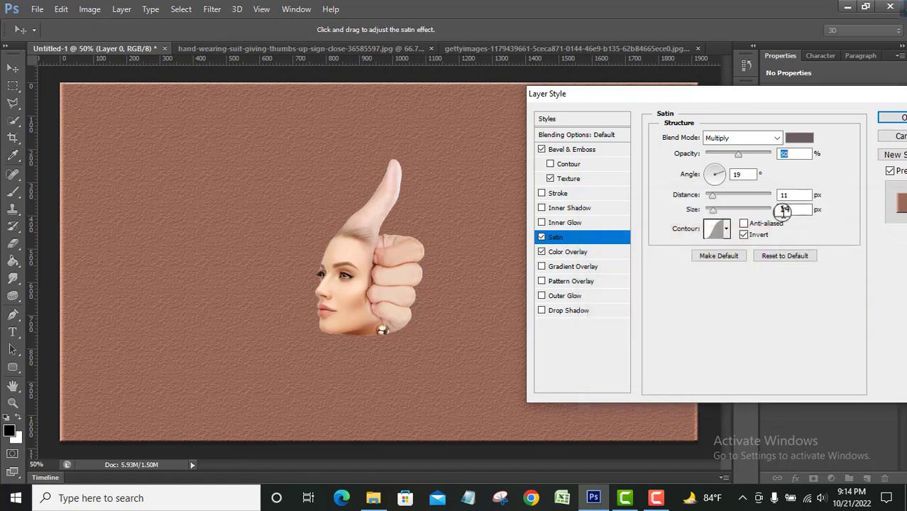
left_click(888, 118)
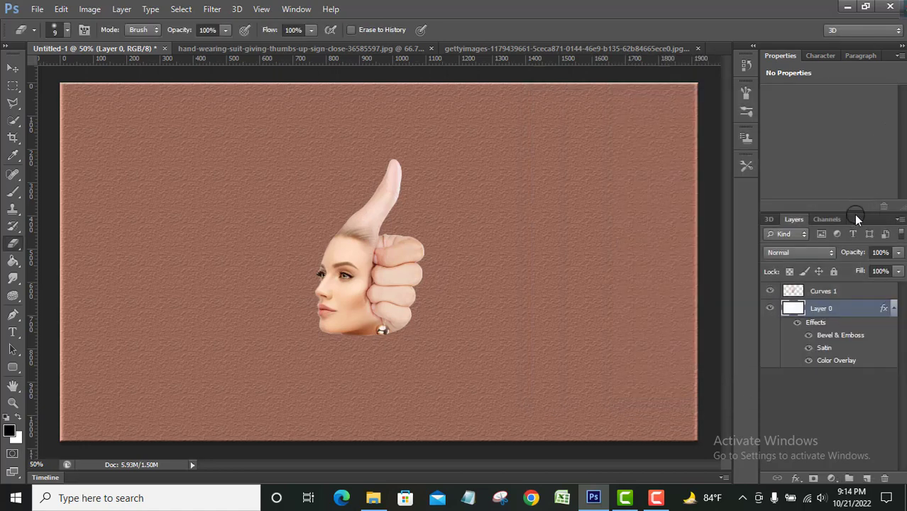
Enlarge the merged face-and-hand layer proportionally about its centre to about 169.5%
left_click(852, 292)
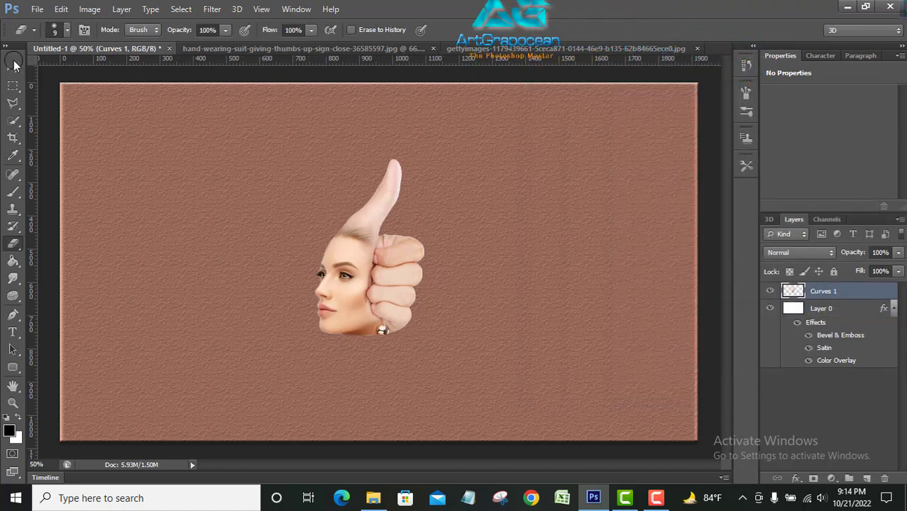
left_click(14, 66)
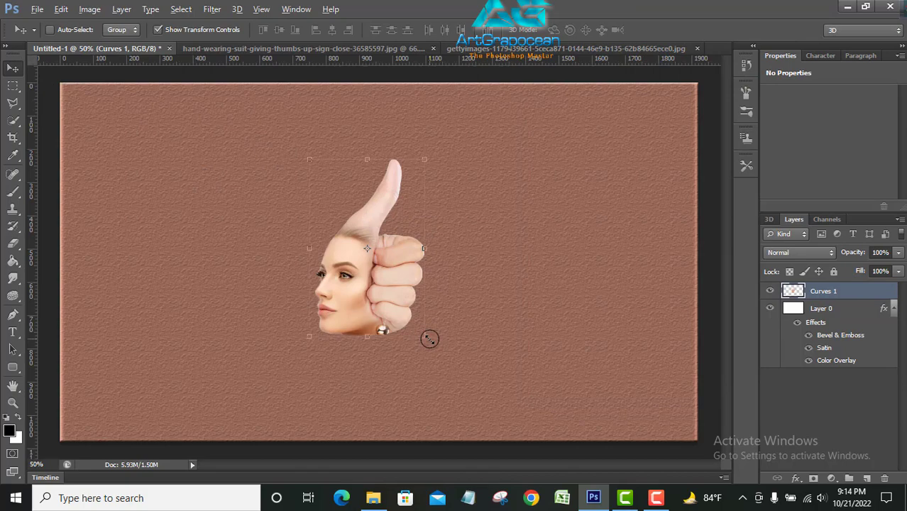
left_click_drag(430, 338, 491, 386)
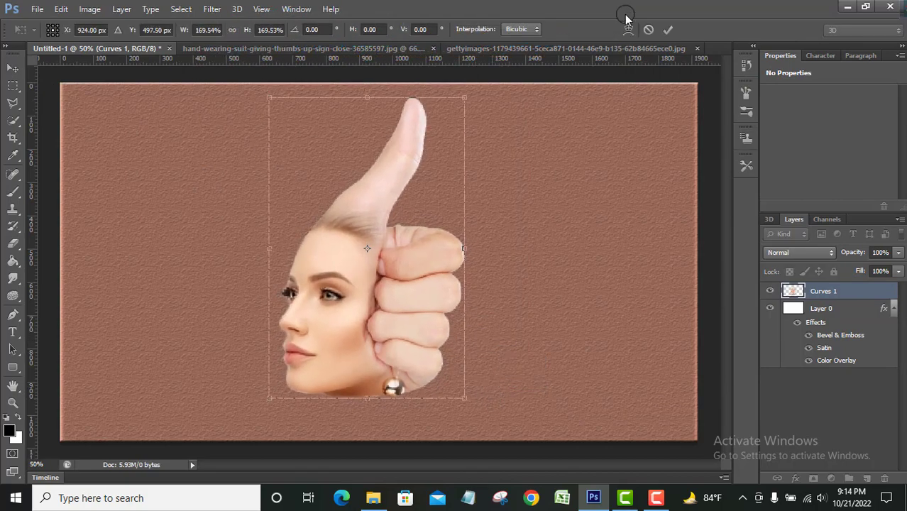
left_click(668, 32)
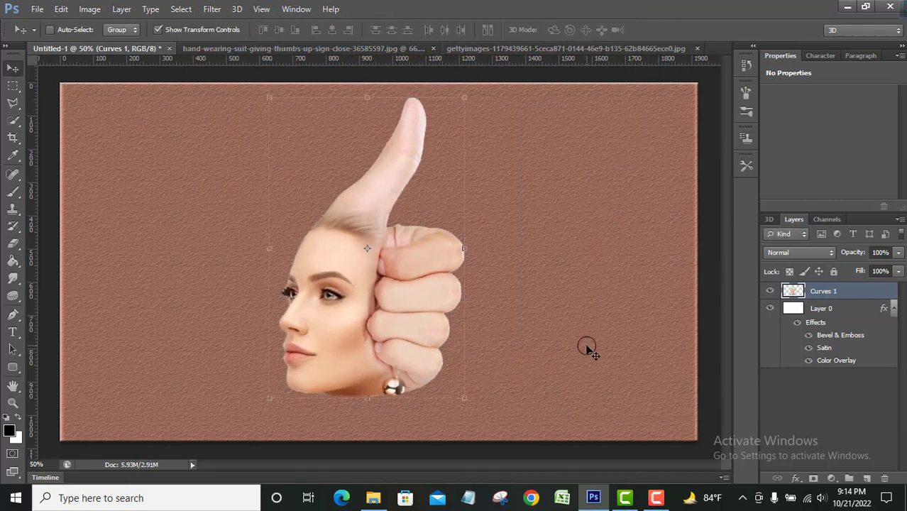
Create a new layer on top and paint one soft black spot beside the face with a 700 px brush
left_click(867, 479)
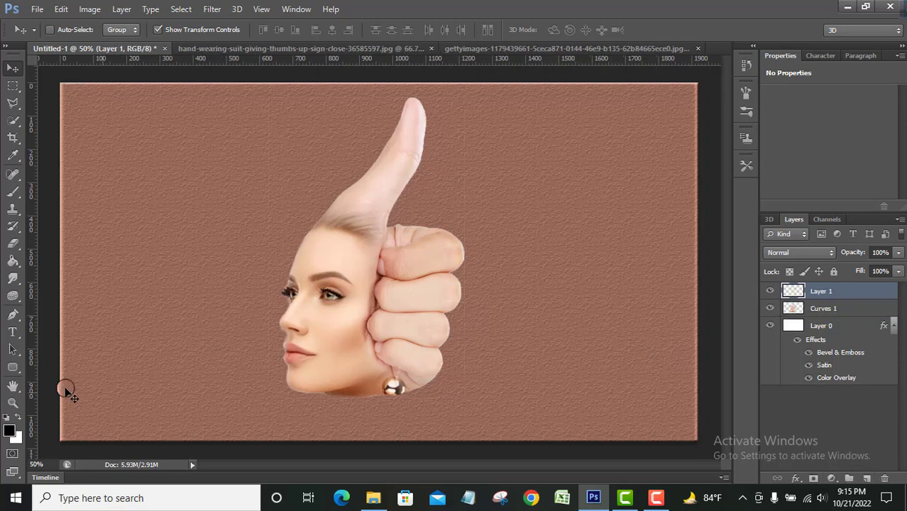
left_click(13, 192)
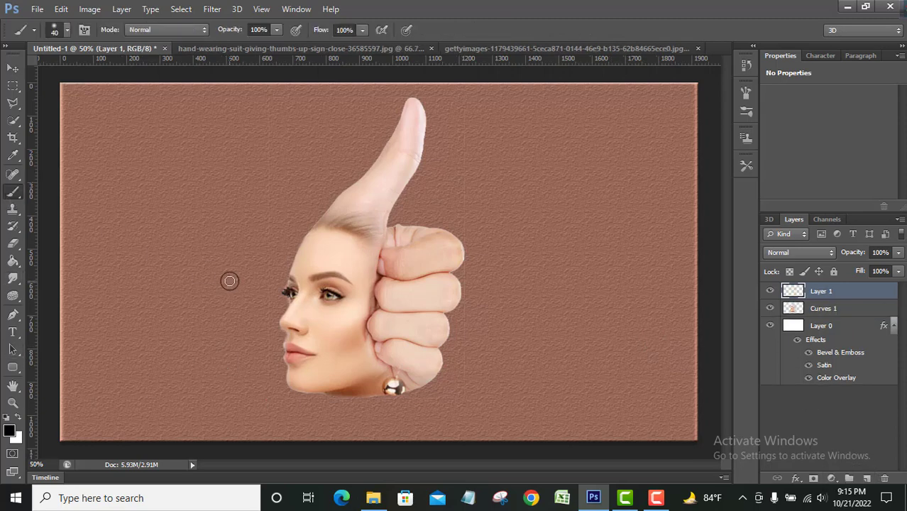
key("bracketright")
key("bracketright")
key("bracketright")
key("bracketright")
key("bracketright")
key("bracketright")
key("bracketright")
key("bracketright")
key("bracketright")
key("bracketright")
key("bracketright")
key("bracketright")
key("bracketright")
key("bracketright")
key("bracketright")
key("bracketright")
key("bracketright")
key("bracketright")
key("bracketright")
key("bracketleft")
key("bracketleft")
key("bracketleft")
key("bracketleft")
key("bracketleft")
key("bracketleft")
key("bracketleft")
key("bracketleft")
key("bracketleft")
key("bracketleft")
key("bracketright")
key("bracketright")
key("bracketright")
key("bracketright")
key("bracketright")
key("bracketright")
key("bracketright")
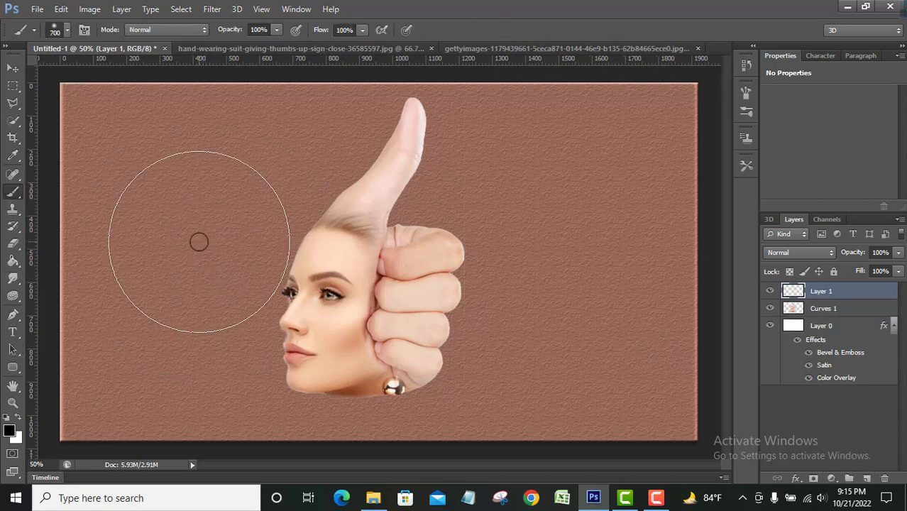
left_click(199, 242)
Flatten the black spot to about 23% of its height and centre it beneath the chin as a ground shadow
key("v")
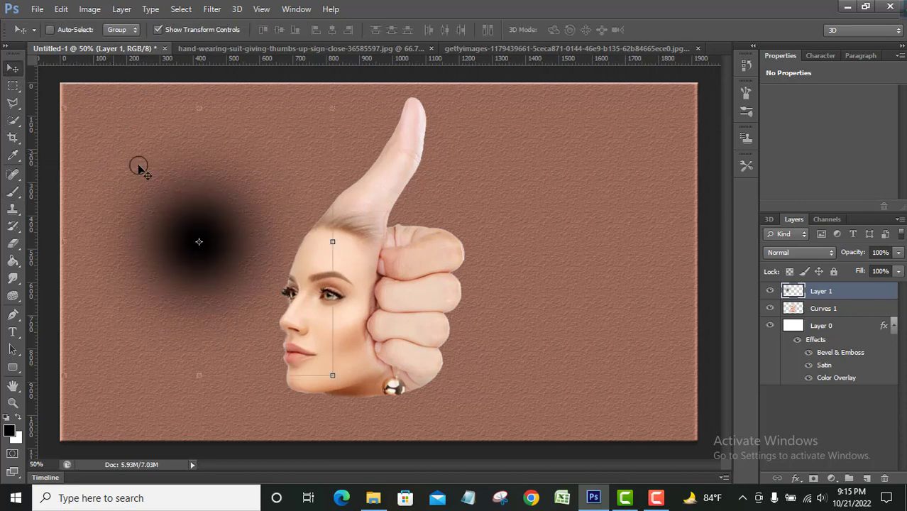
mouse_move(221, 233)
left_mouse_down()
mouse_move(231, 258)
mouse_move(367, 390)
mouse_move(367, 406)
left_mouse_up()
key("ctrl+t")
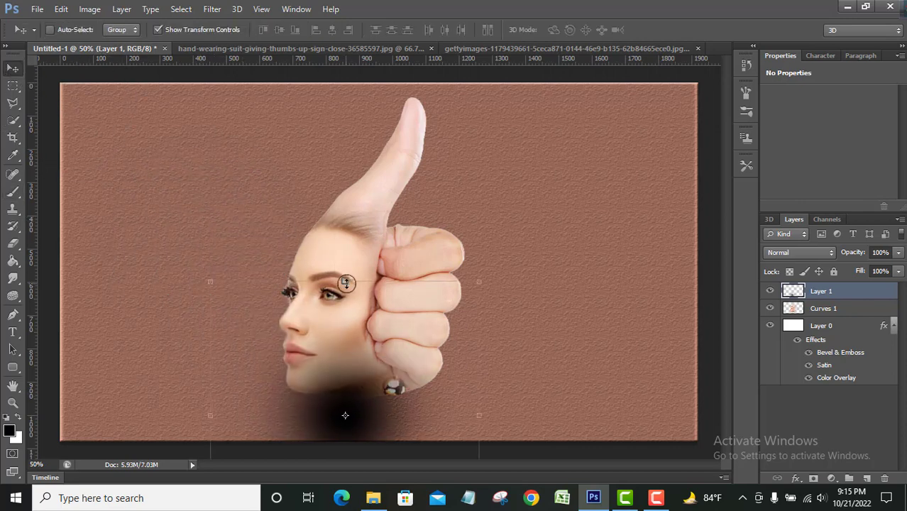
left_click_drag(345, 281, 346, 361)
left_click_drag(369, 410, 426, 421)
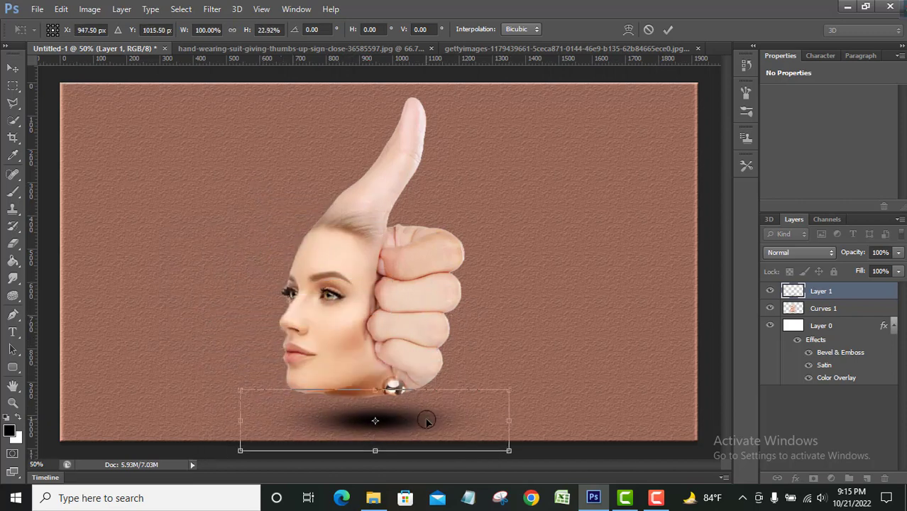
left_click(668, 29)
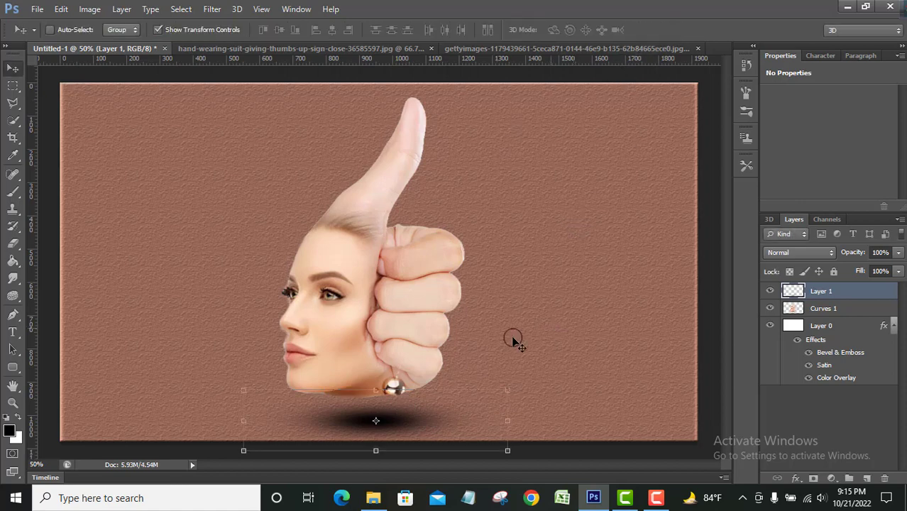
mouse_move(421, 426)
left_mouse_down()
mouse_move(405, 423)
mouse_move(412, 429)
left_mouse_up()
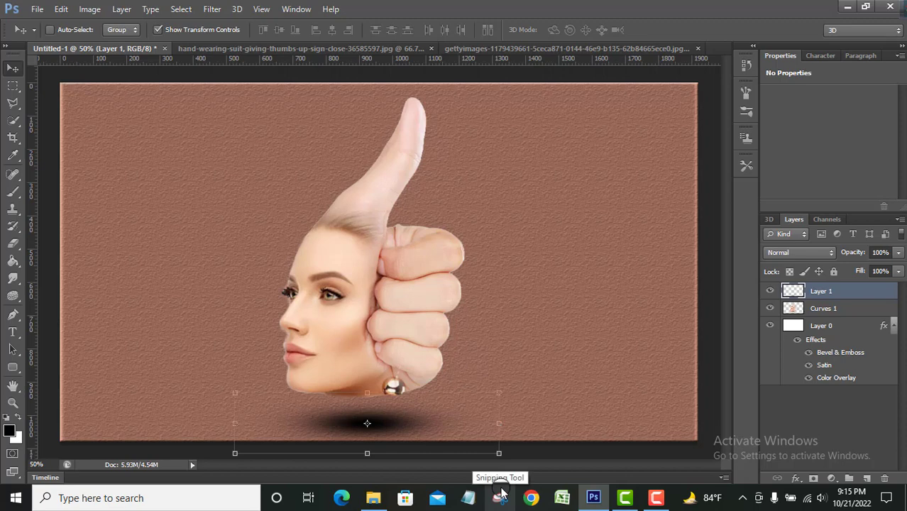
Hide the transform controls and save the document to the Desktop as Untitled-1.psd in Photoshop format
left_click(157, 30)
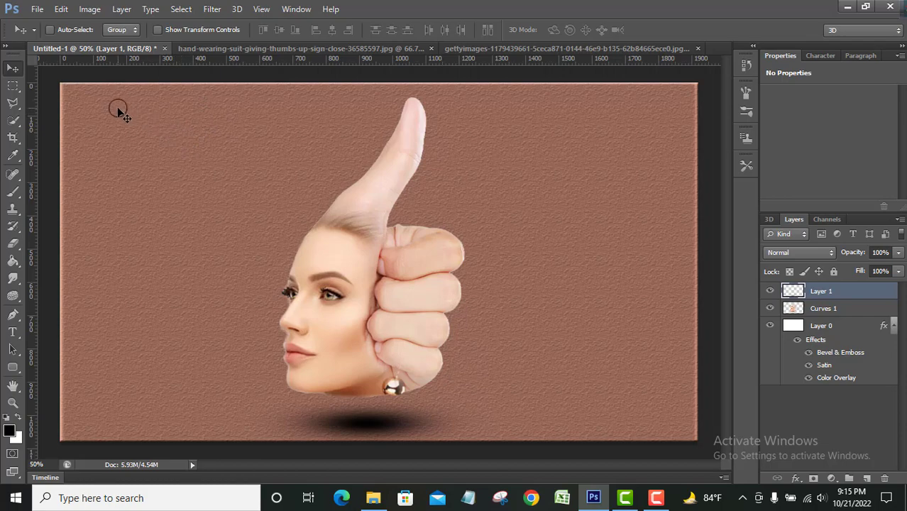
left_click(36, 9)
left_click(55, 119)
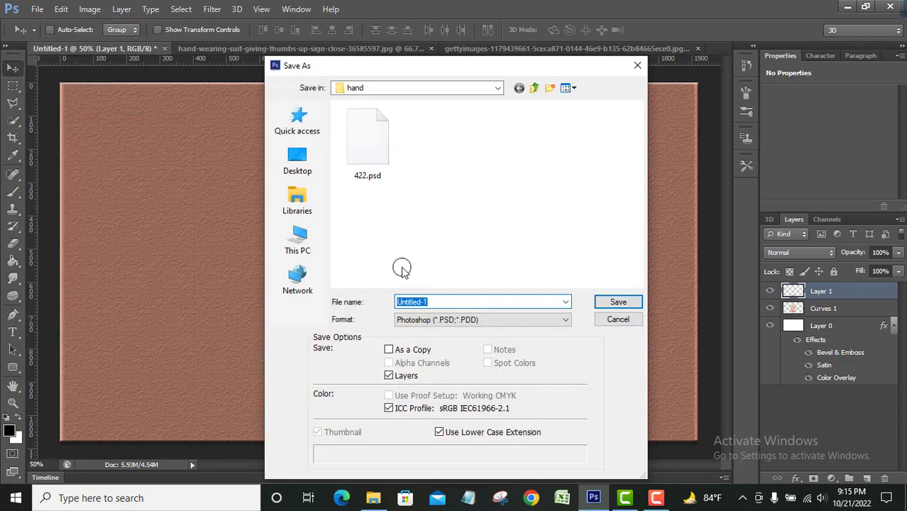
left_click(297, 162)
left_click(465, 302)
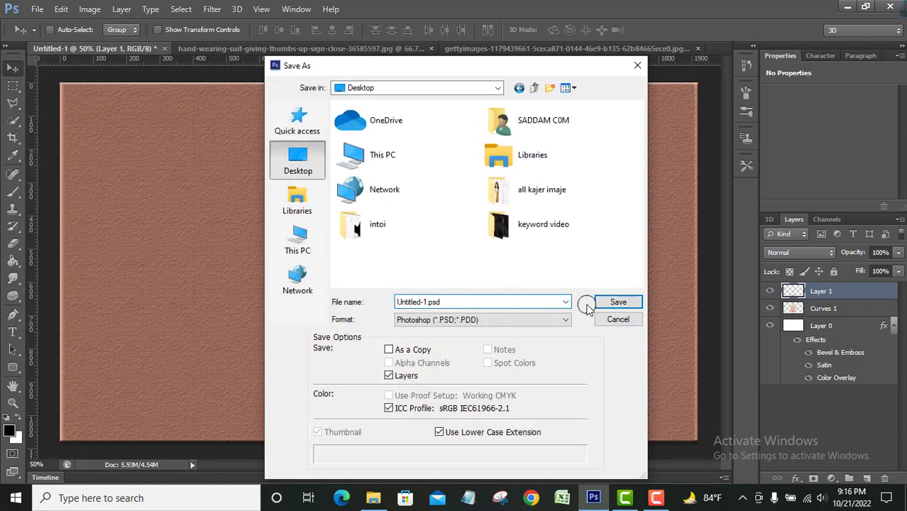